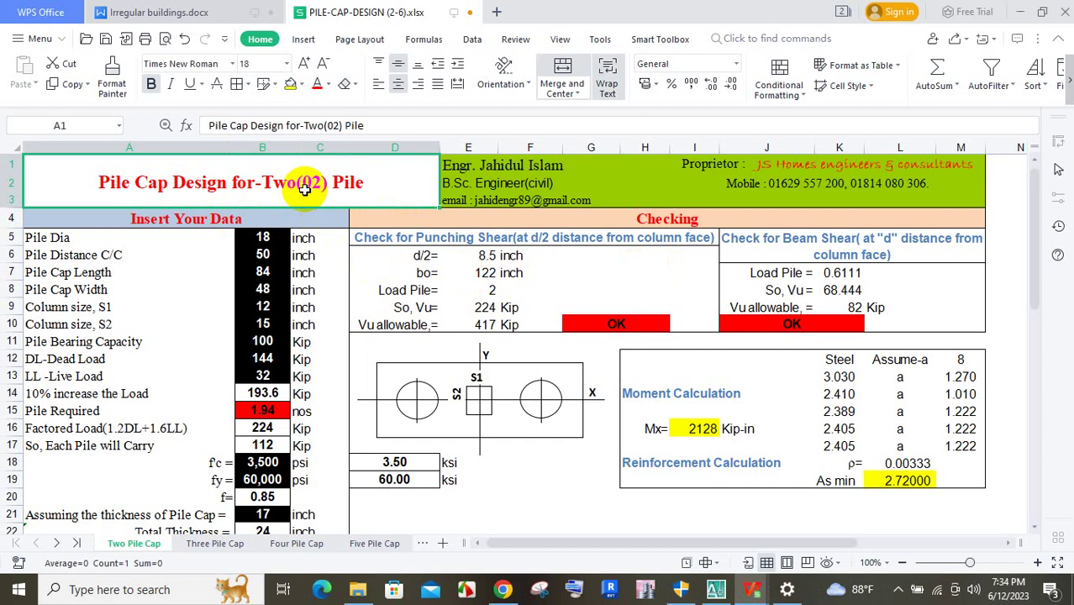
Step: Examine the two-pile cap sheet's input values for pile diameter, pile spacing and pile cap length
click(263, 254)
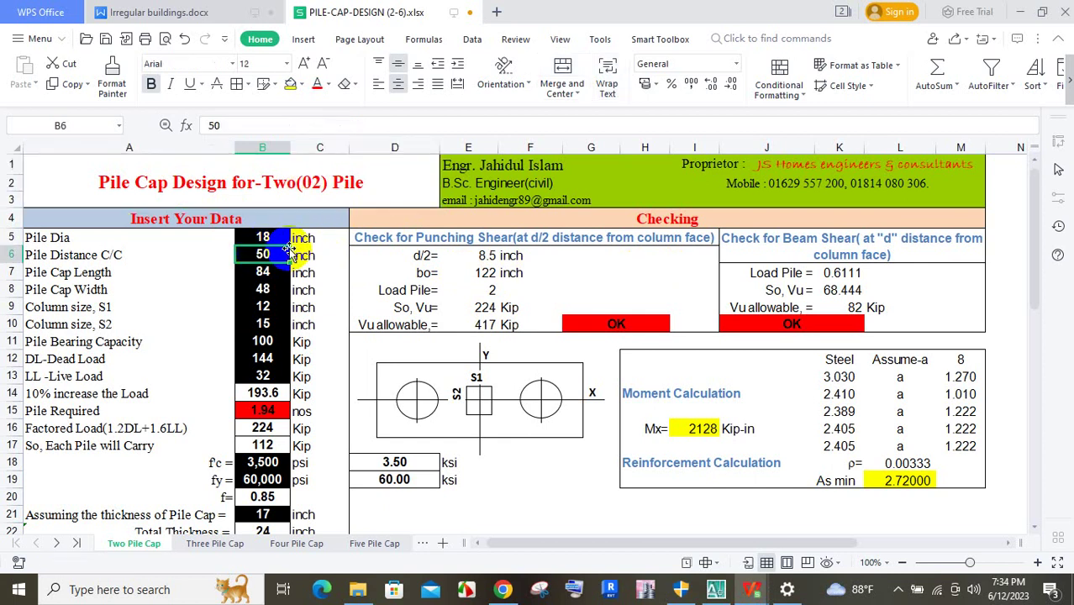
click(355, 184)
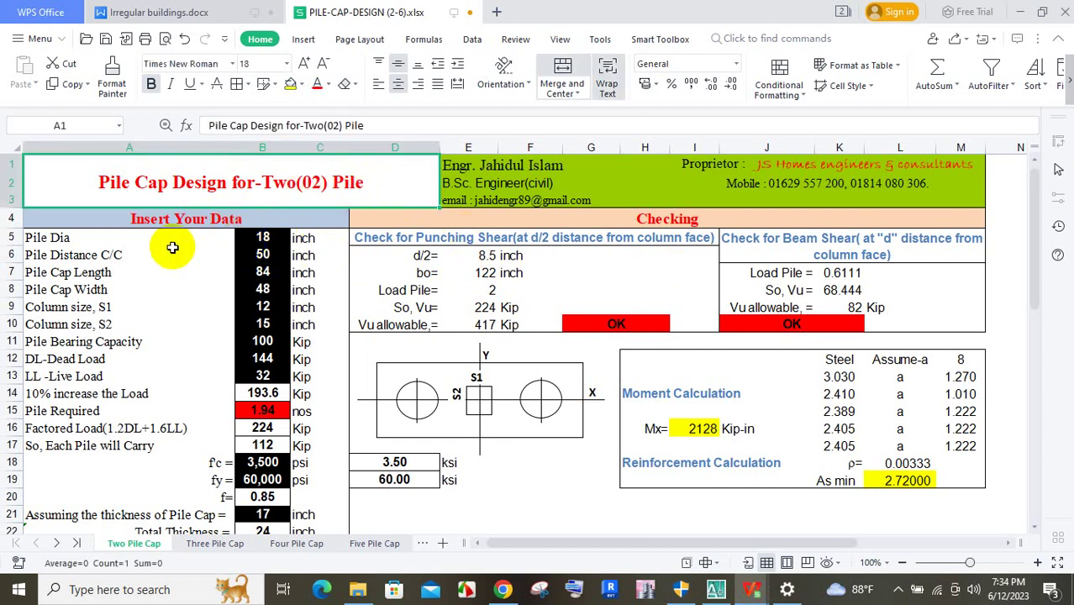
click(240, 238)
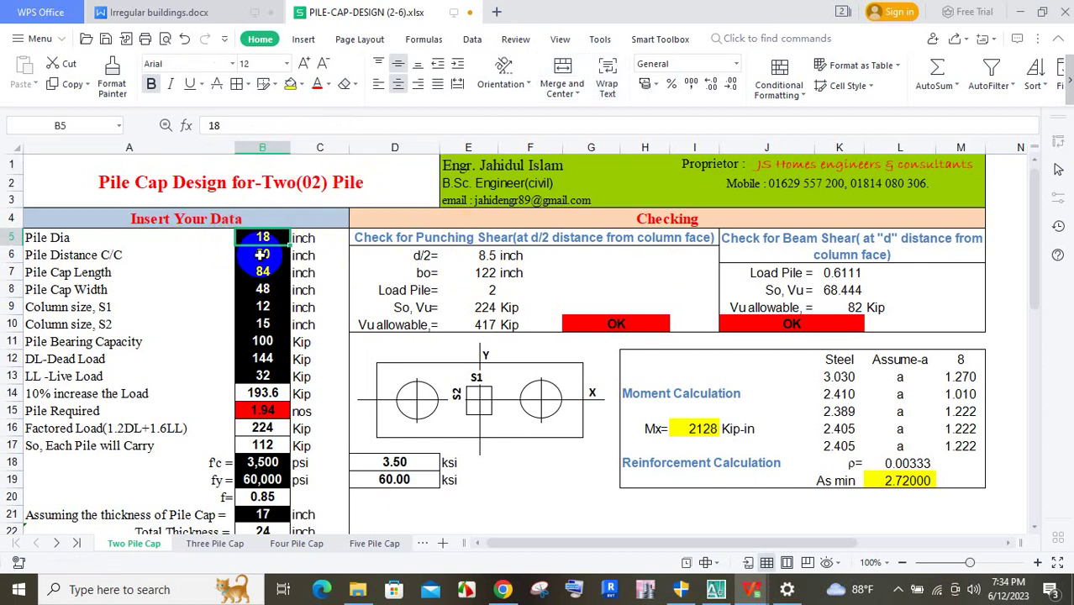
click(257, 256)
click(260, 274)
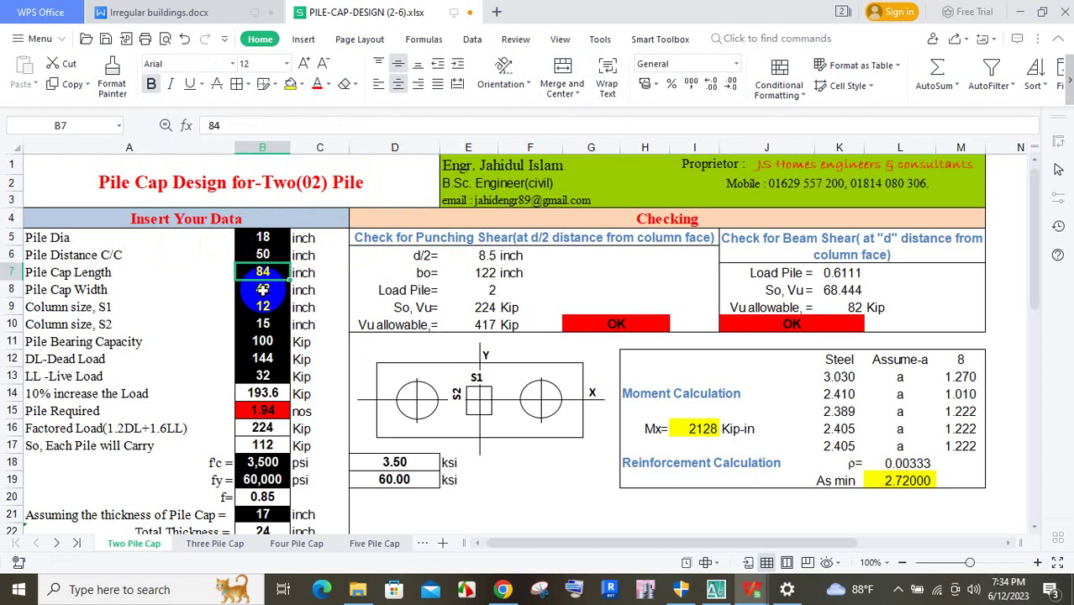
click(74, 238)
click(257, 241)
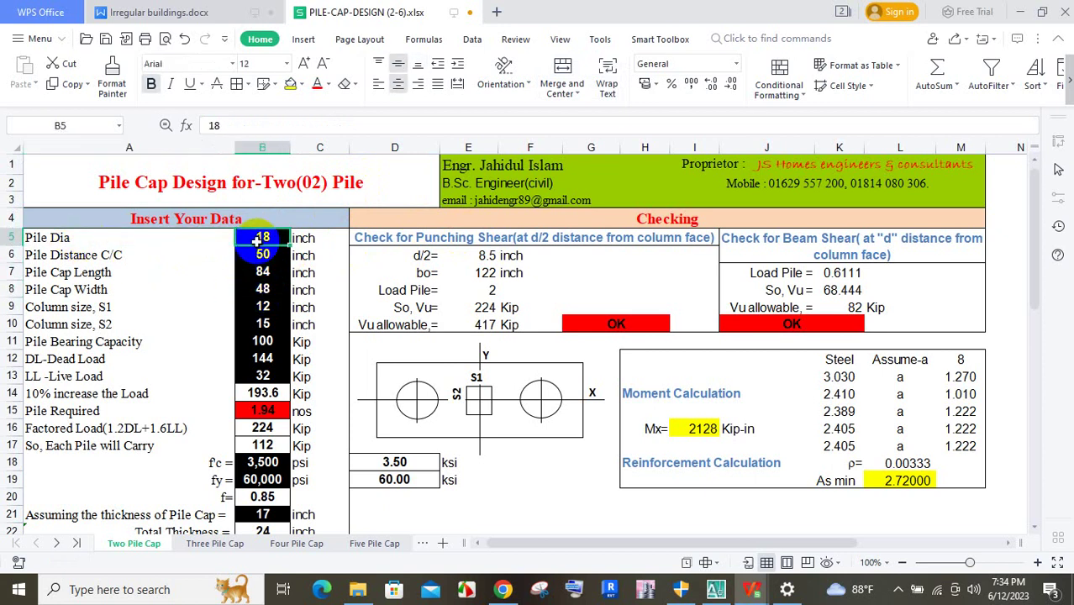
Step: Switch to AutoCAD and examine the column plan for the two-pile column's cap size, dead load and live load
click(715, 589)
scroll(750, 299, up, 4)
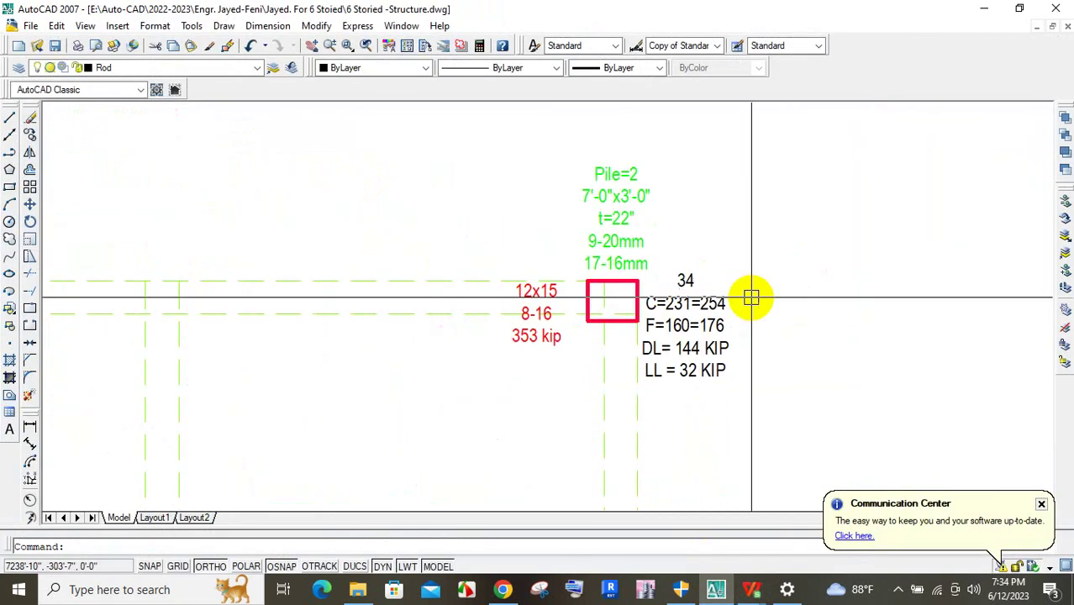
scroll(751, 295, down, 3)
scroll(743, 302, up, 1)
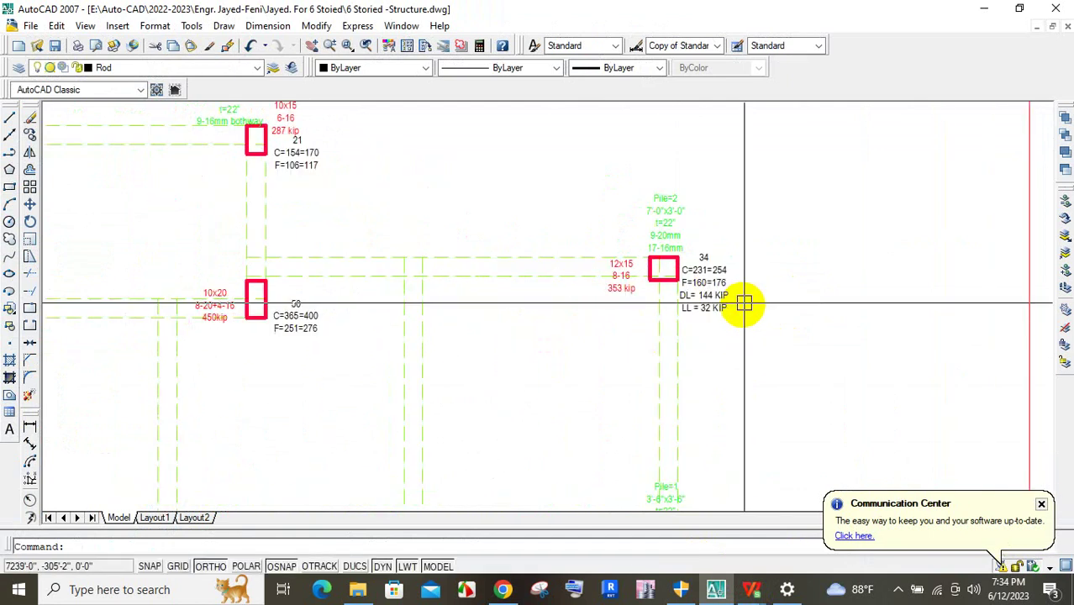
scroll(620, 220, down, 6)
scroll(620, 220, down, 2)
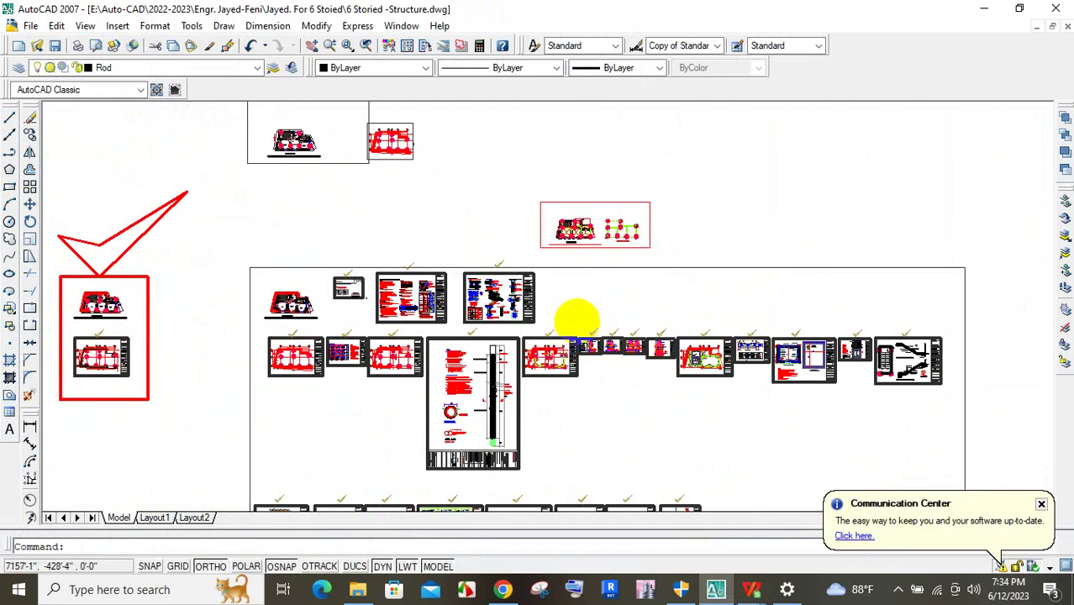
scroll(641, 244, up, 5)
scroll(641, 244, up, 5)
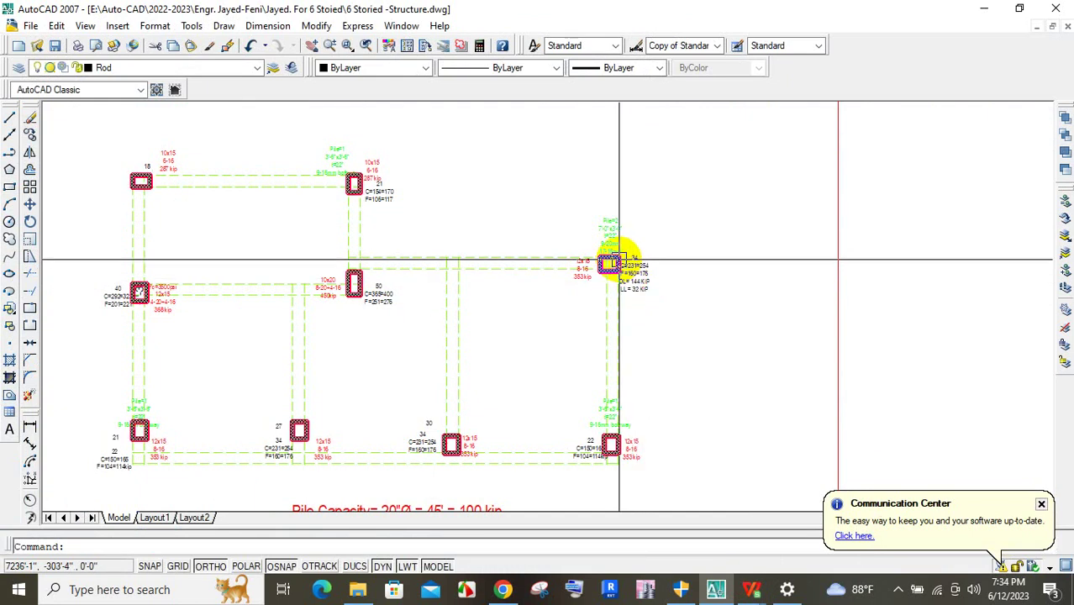
scroll(627, 267, up, 2)
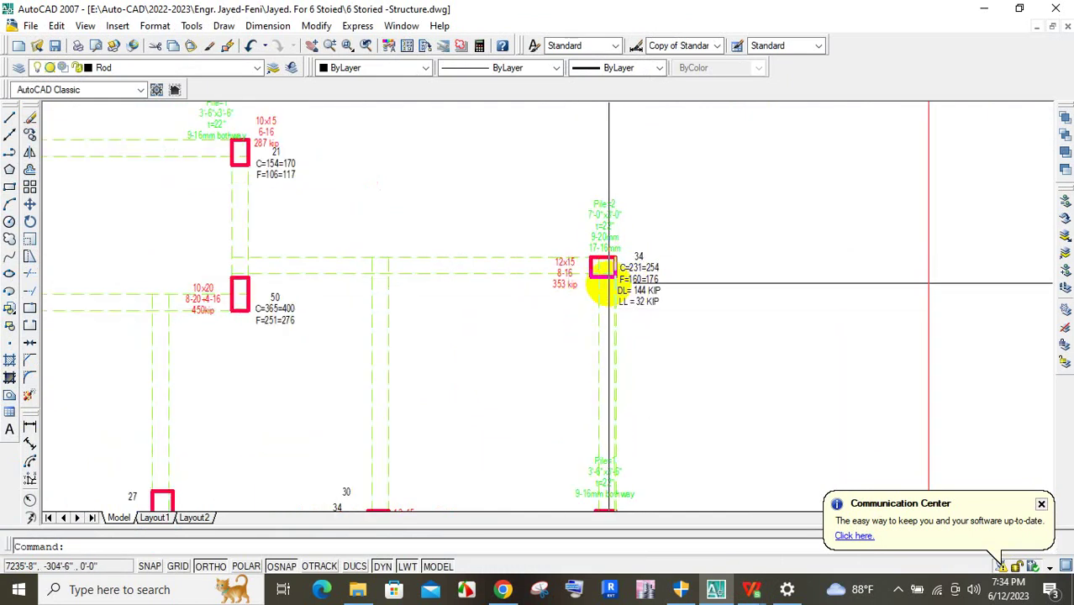
scroll(613, 279, up, 1)
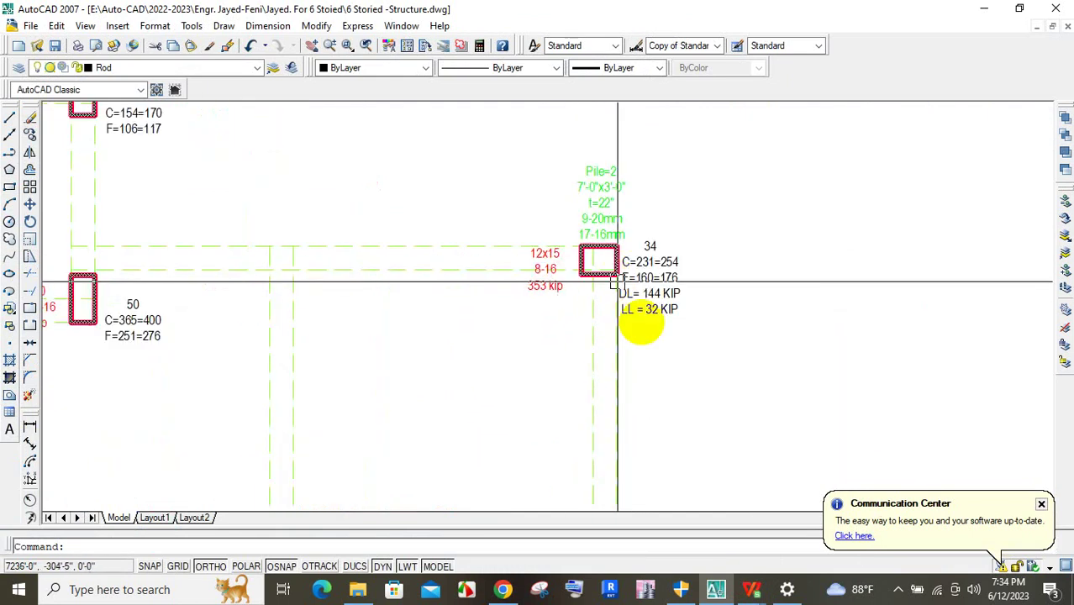
Step: Switch to the WPS spreadsheet and set Pile Dia to 20 inches on the two-pile cap sheet
click(728, 587)
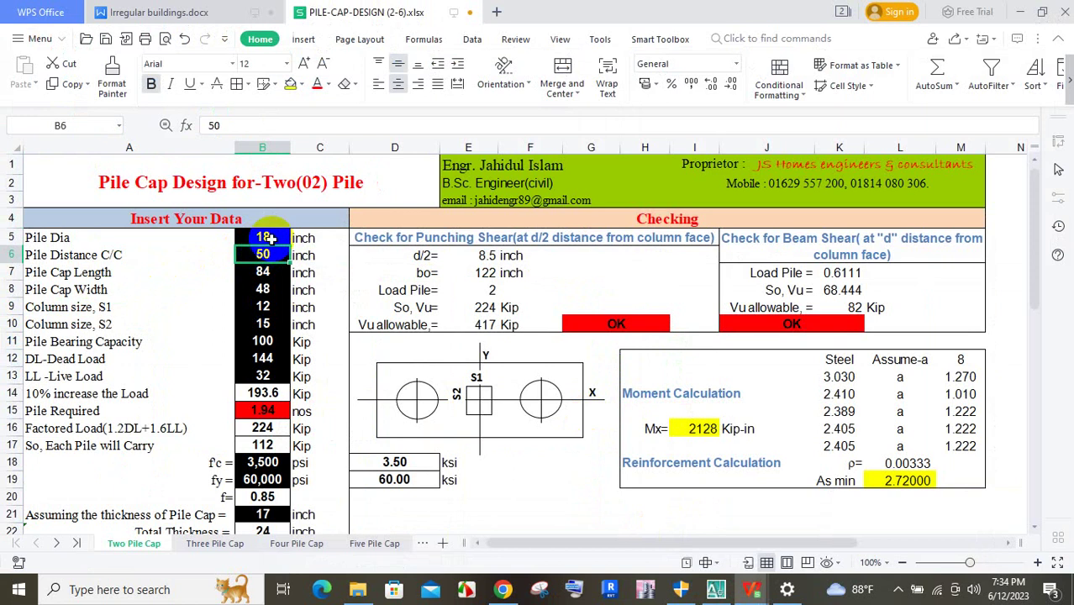
text(2)
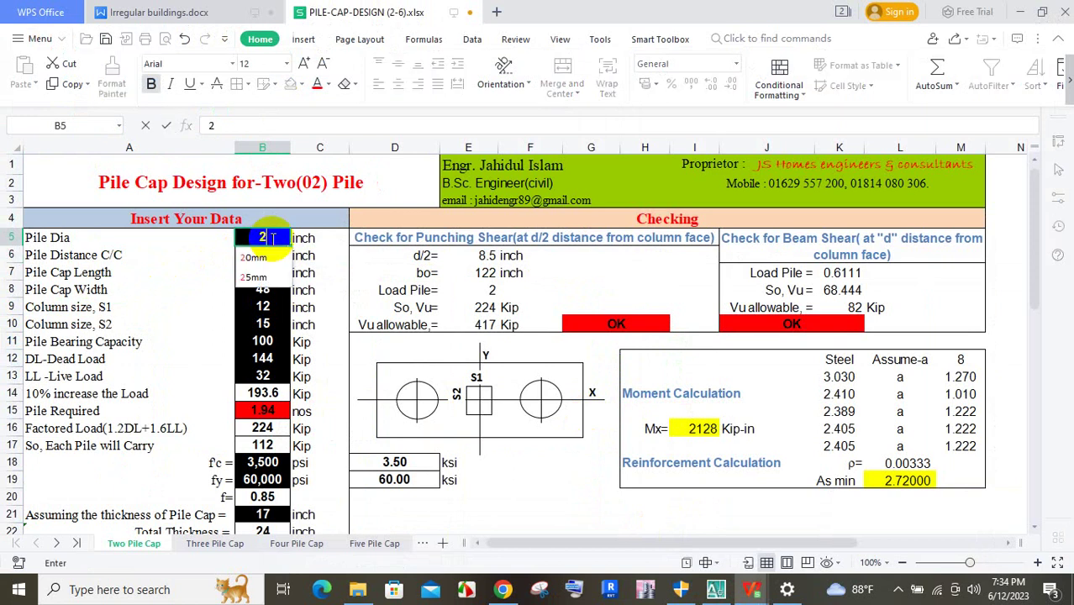
text(0)
key(Return)
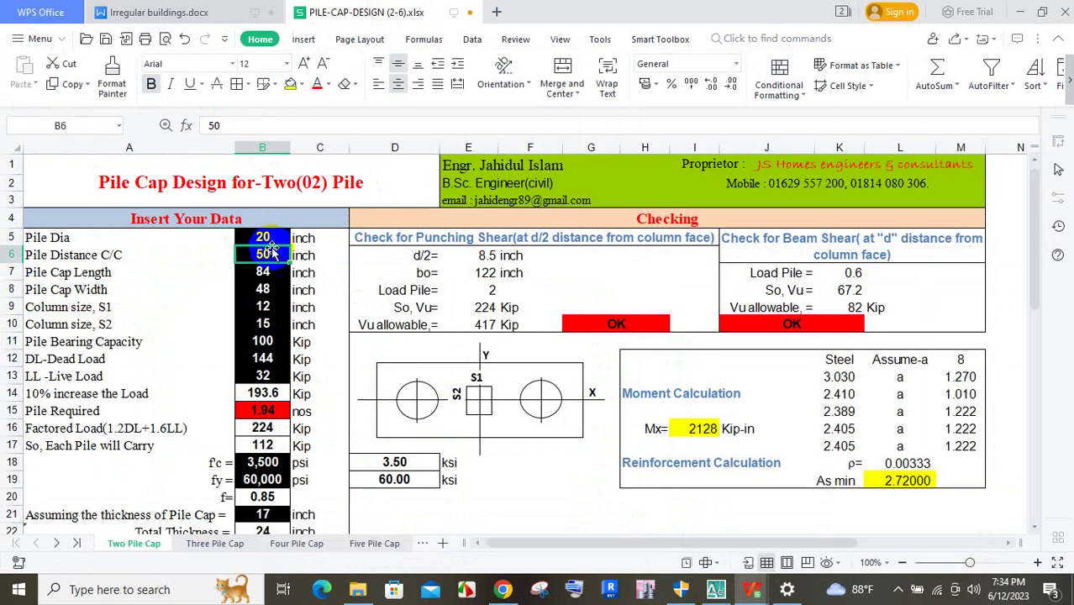
Step: In AutoCAD, find pile cap PC2 on the pile layout plan and dimension the centre-to-centre distance between its two piles below the cap
click(717, 591)
scroll(546, 248, down, 5)
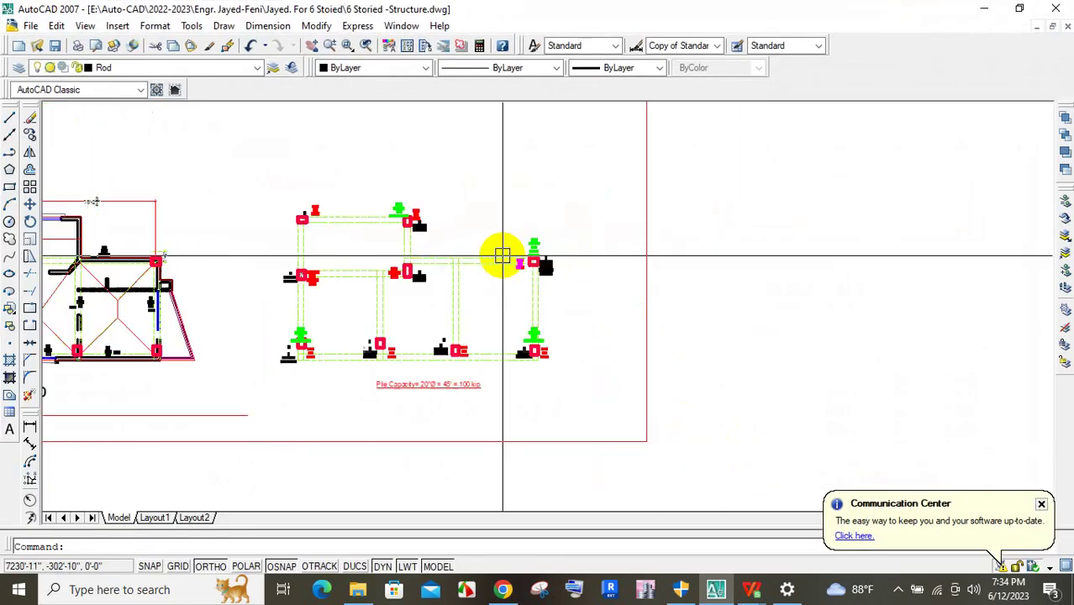
scroll(612, 444, up, 6)
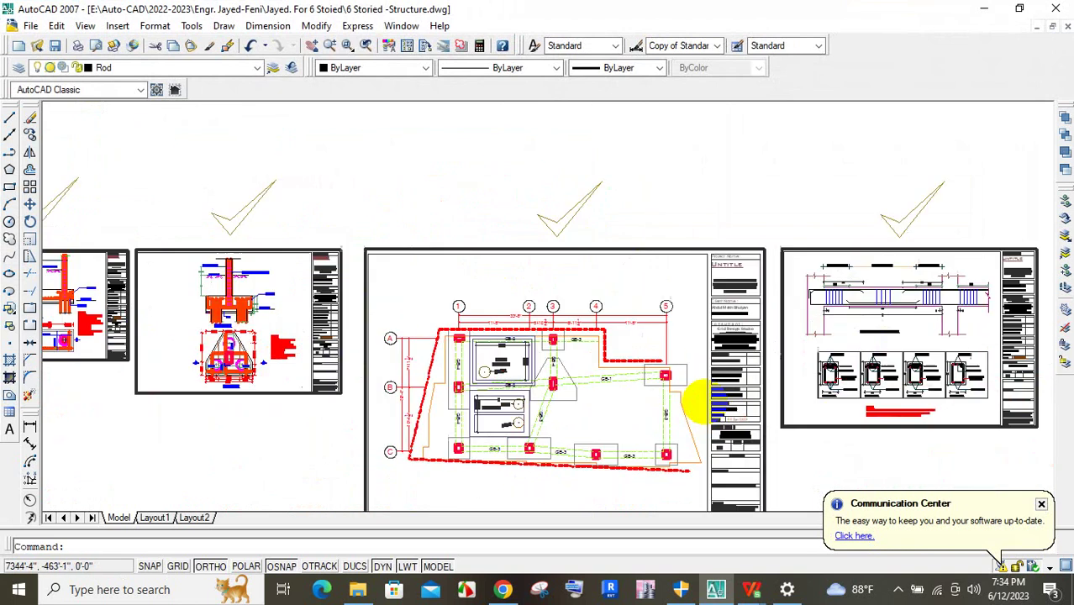
scroll(576, 364, down, 3)
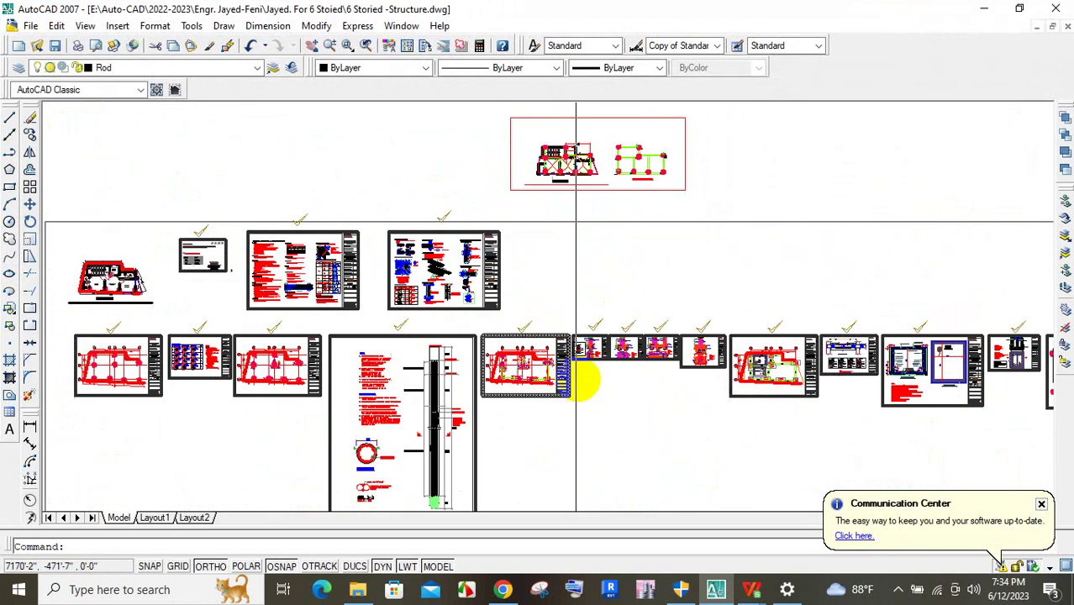
scroll(560, 363, up, 5)
scroll(562, 382, up, 6)
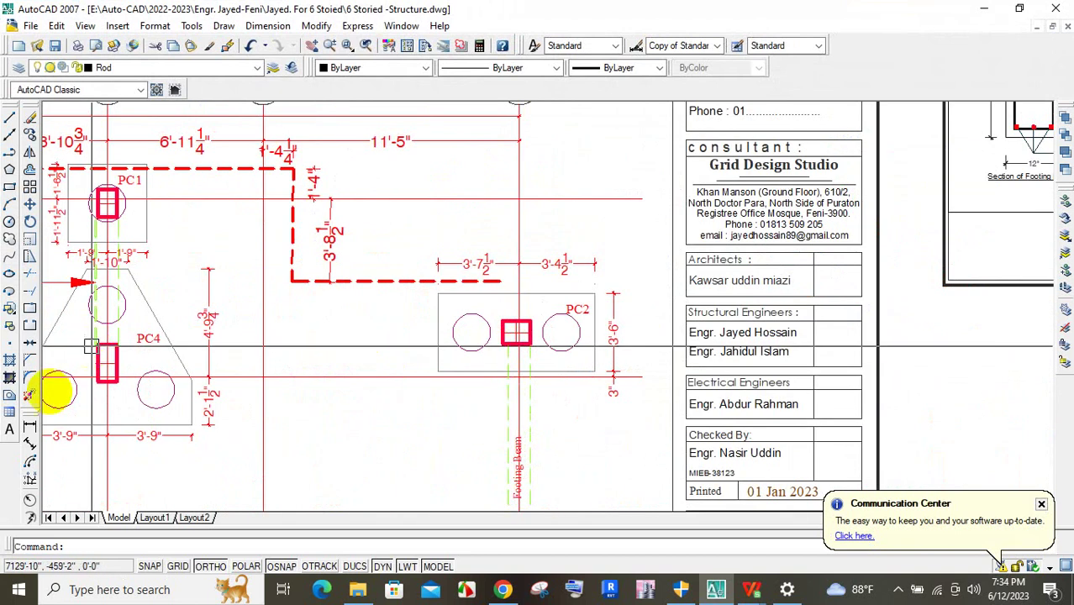
click(30, 430)
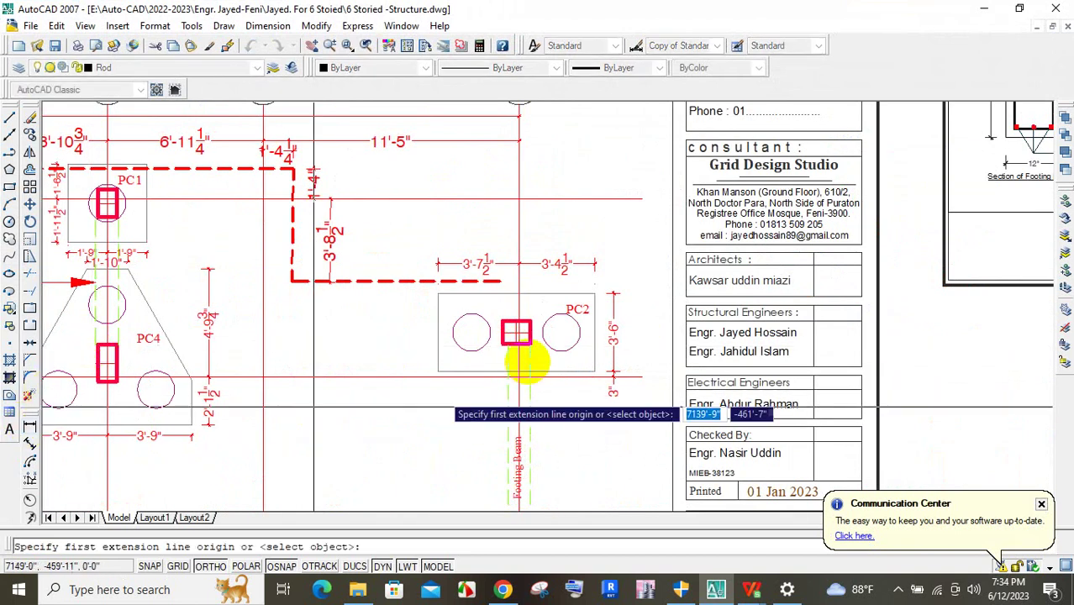
click(472, 333)
click(561, 333)
scroll(537, 367, up, 3)
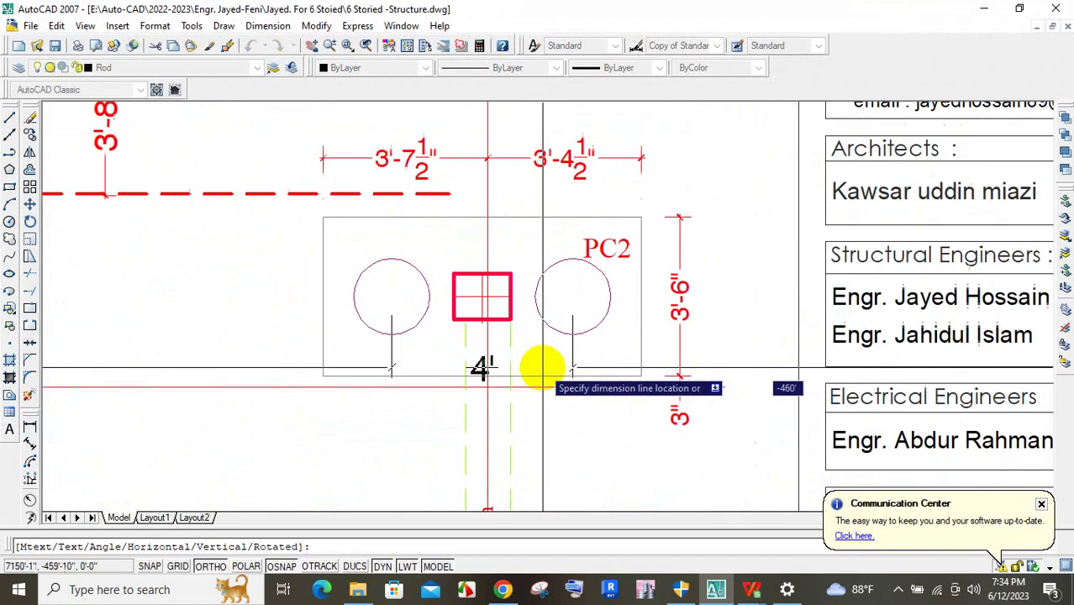
click(552, 410)
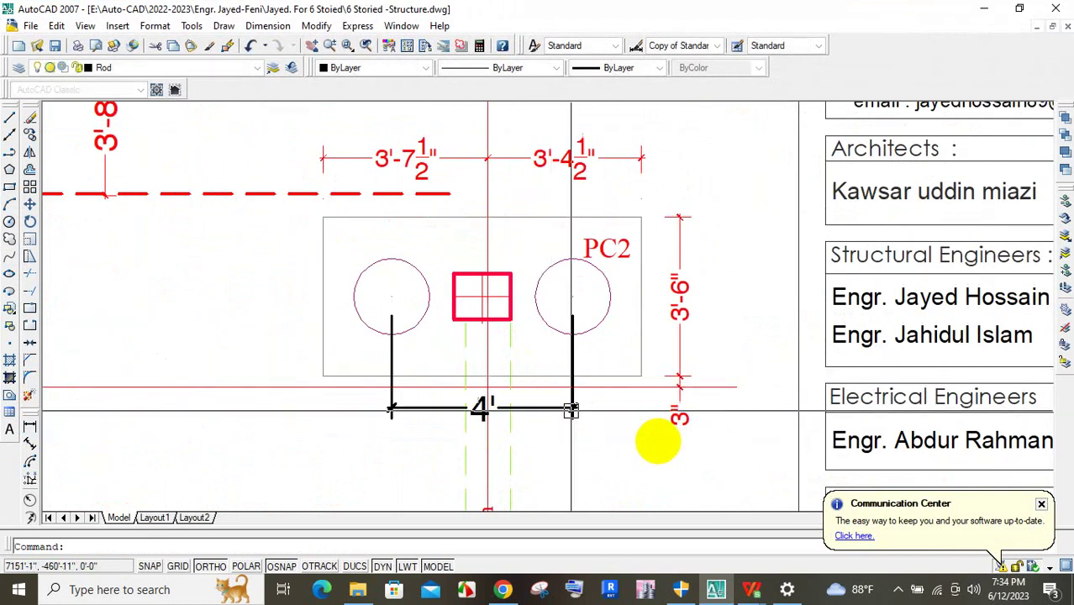
Step: Switch to the WPS spreadsheet and set Pile Distance C/C to 48 inches
click(717, 592)
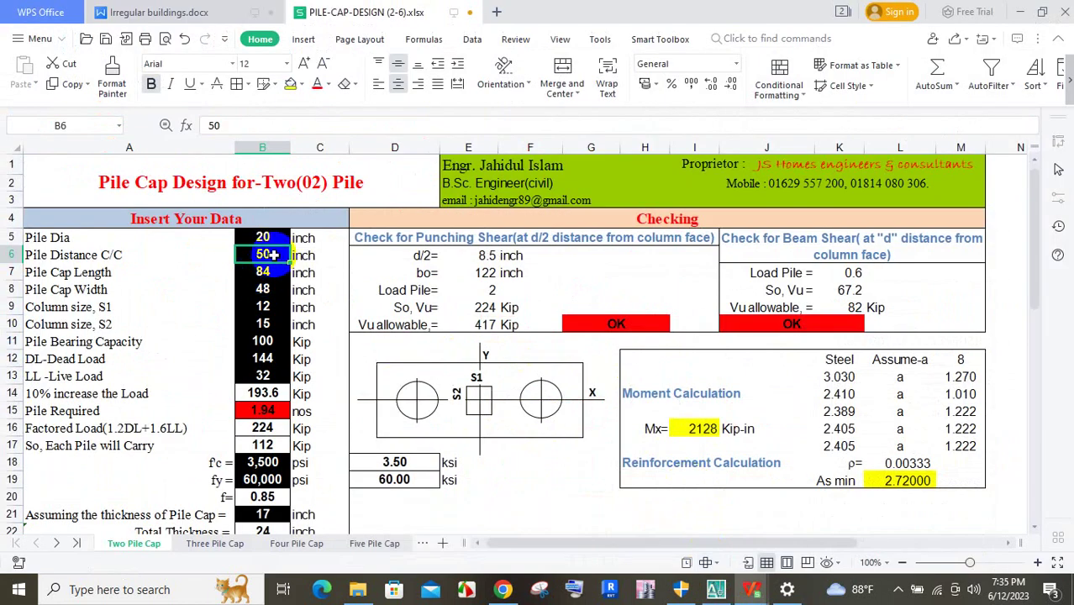
text(48)
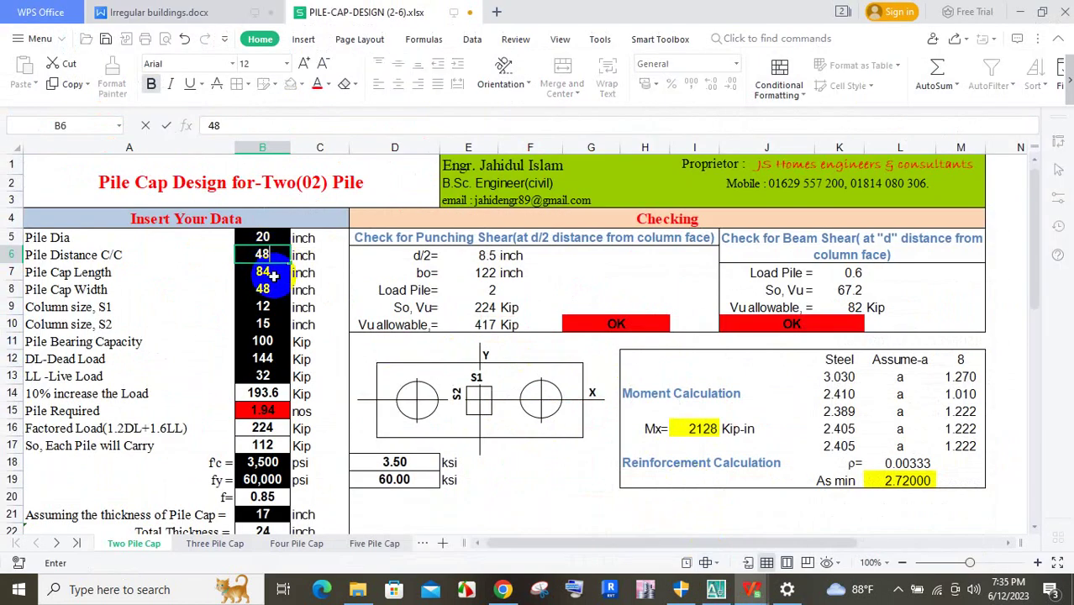
key(Return)
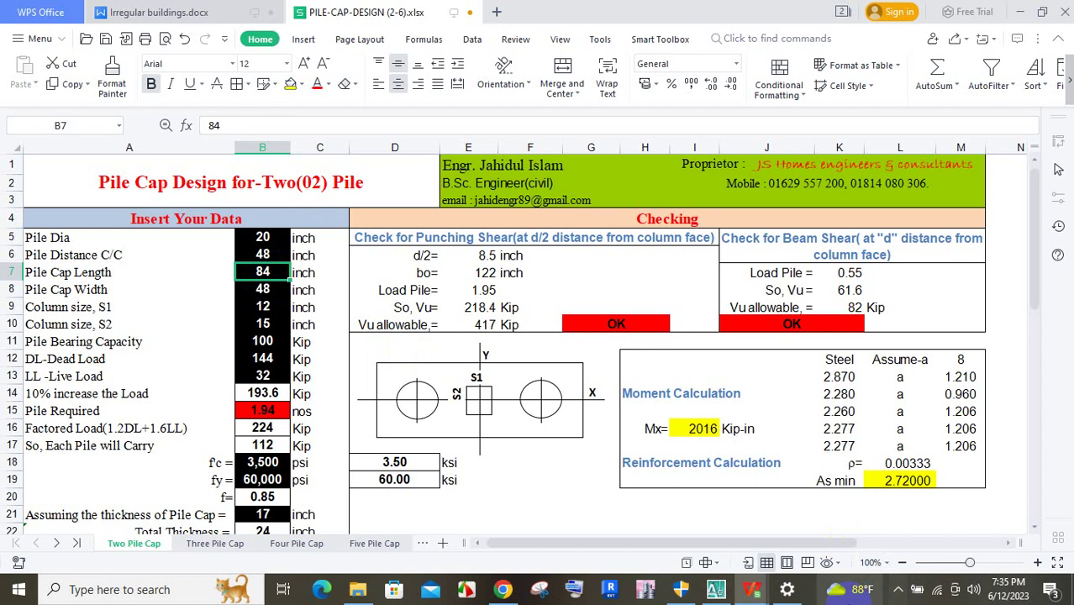
Step: In AutoCAD, dimension the overall length of pile cap PC2 below the pile spacing dimension
key(alt+Tab)
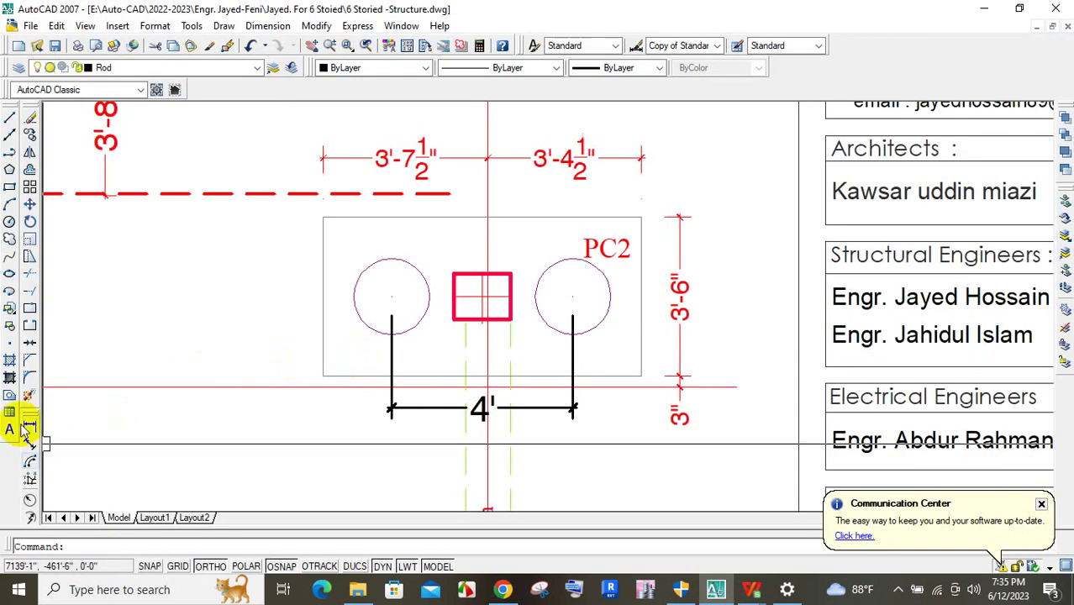
click(29, 429)
click(322, 356)
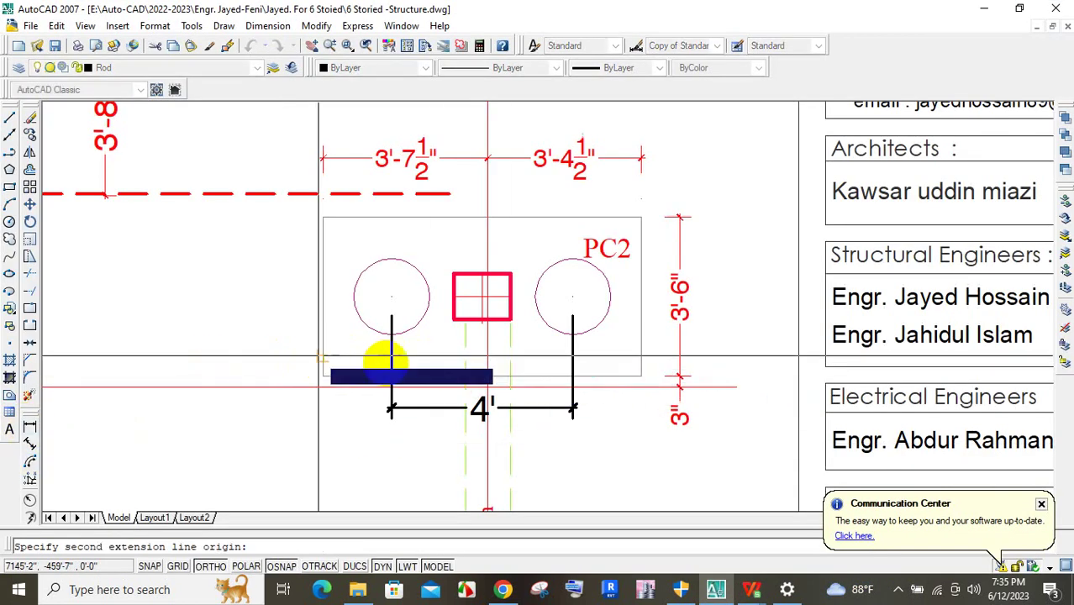
click(642, 356)
click(639, 437)
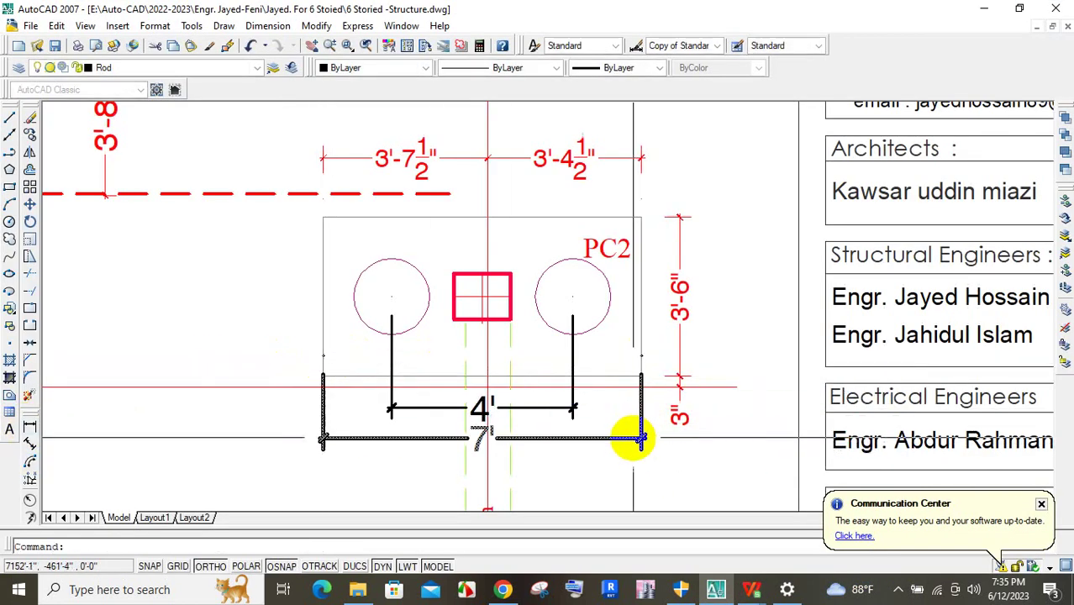
Step: Switch to the WPS spreadsheet, check the Pile Cap Length value and select the Pile Cap Width value
click(752, 589)
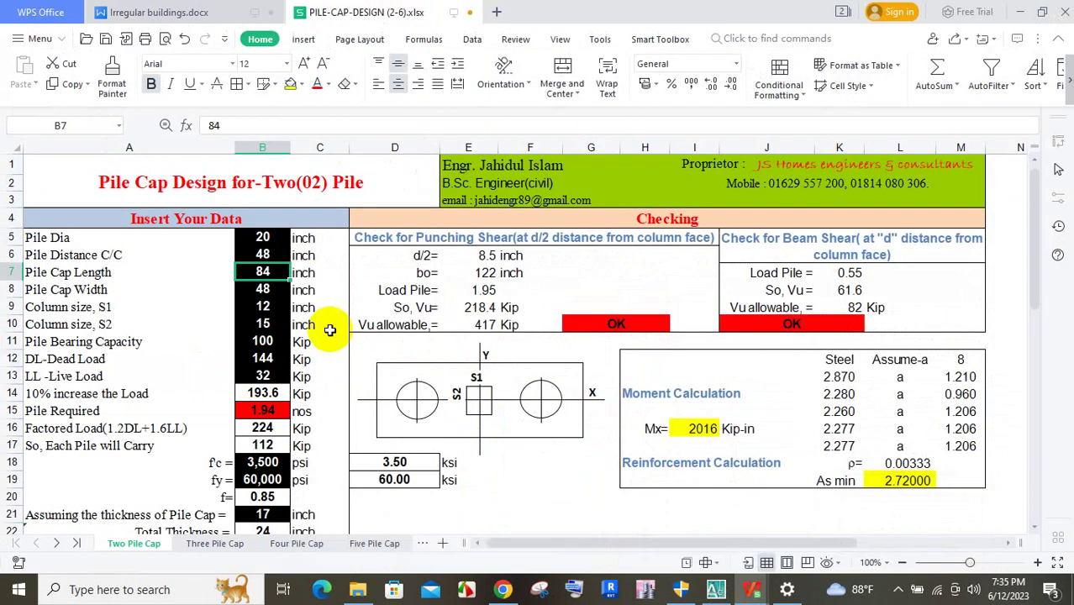
click(263, 280)
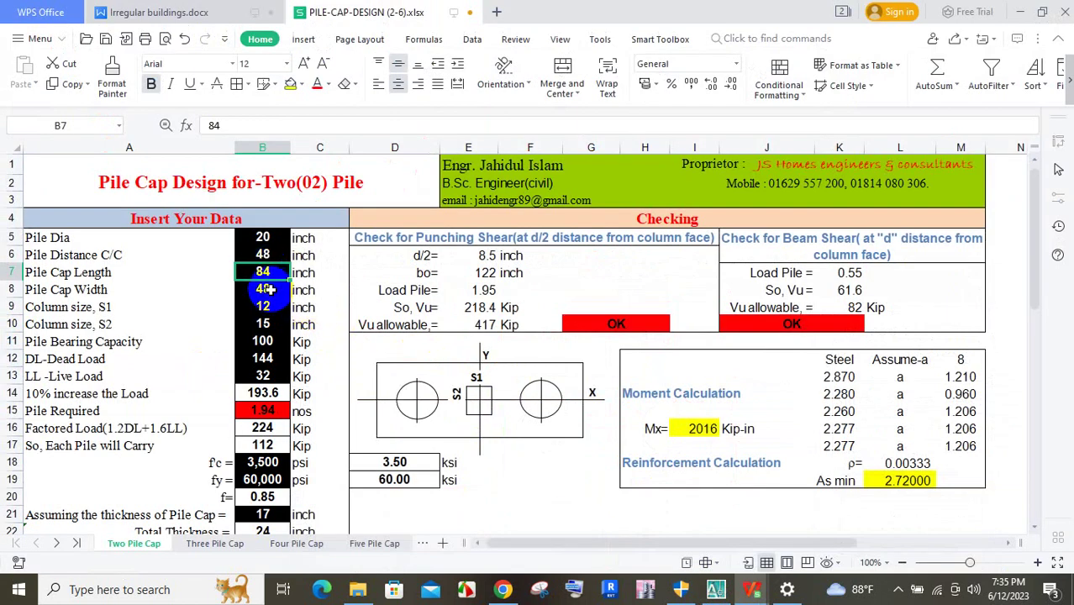
click(268, 289)
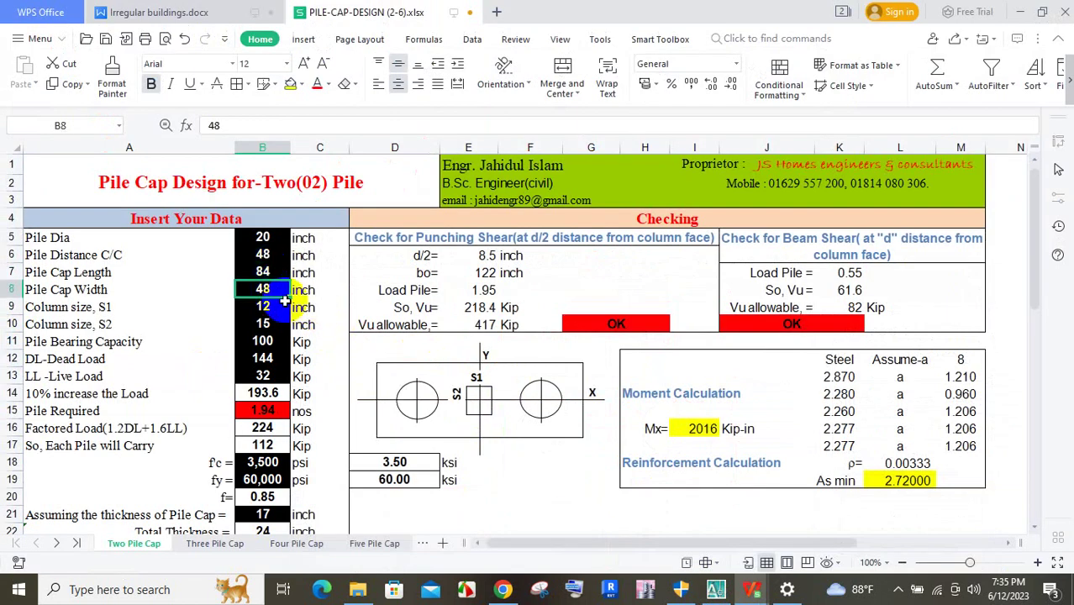
click(716, 591)
click(29, 426)
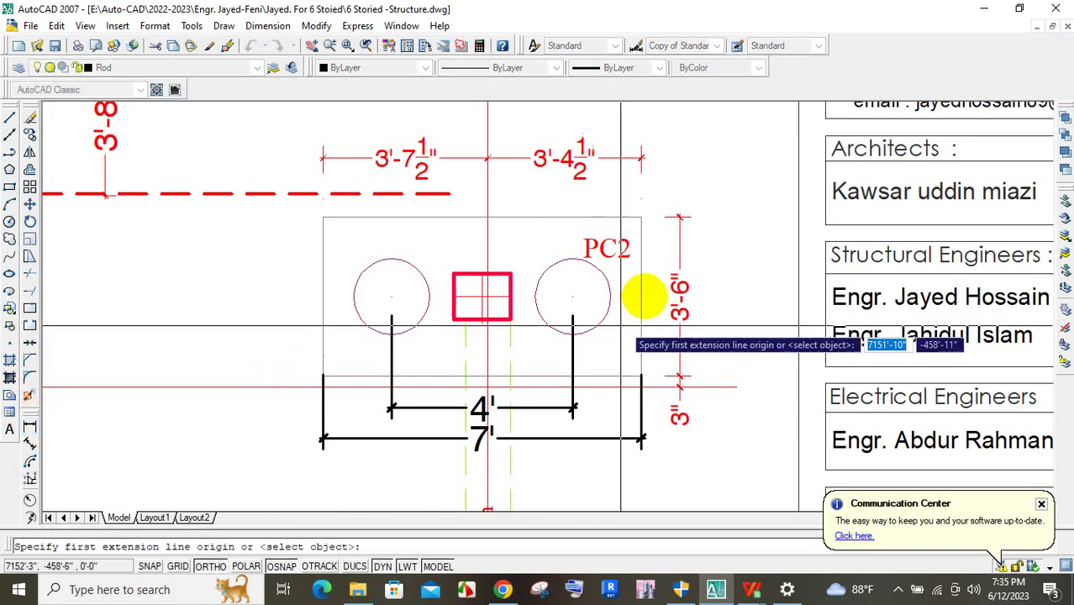
click(325, 218)
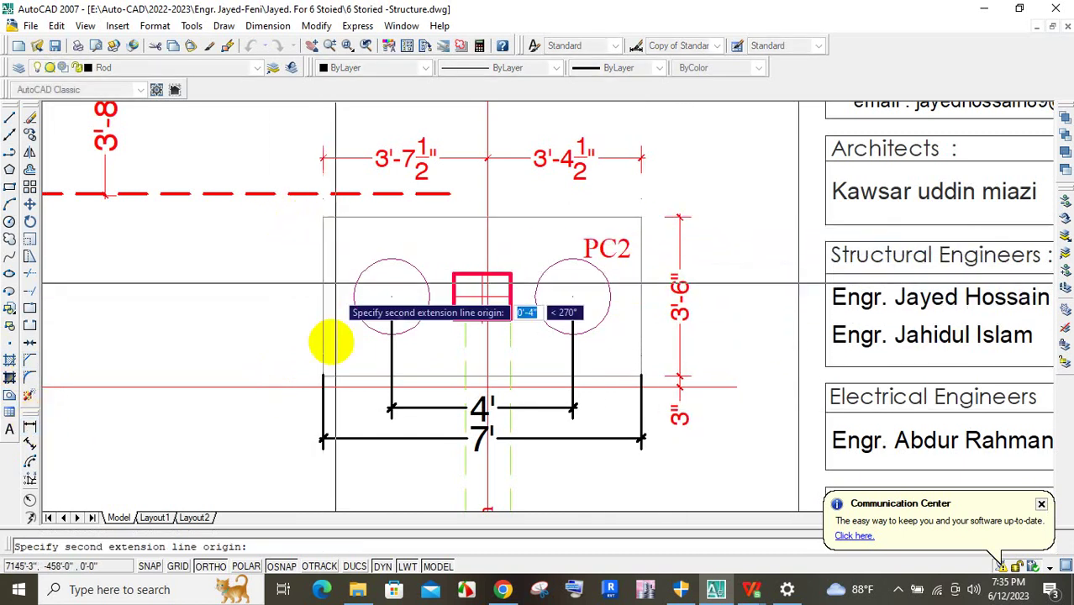
click(331, 355)
key(Escape)
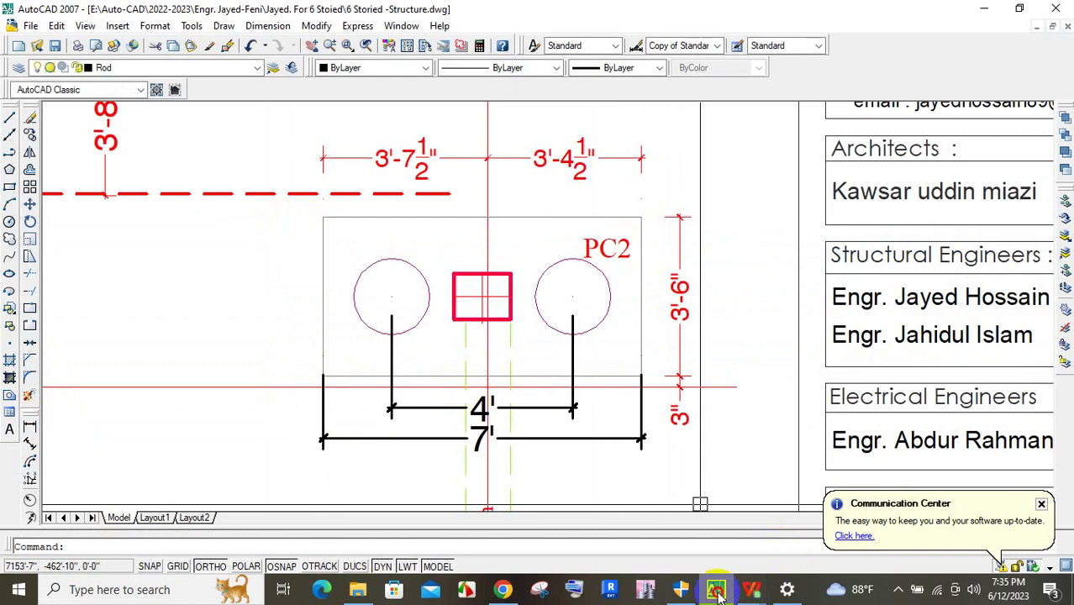
Step: Switch to the WPS spreadsheet and set Pile Cap Width to 42 inches
click(717, 594)
text(42)
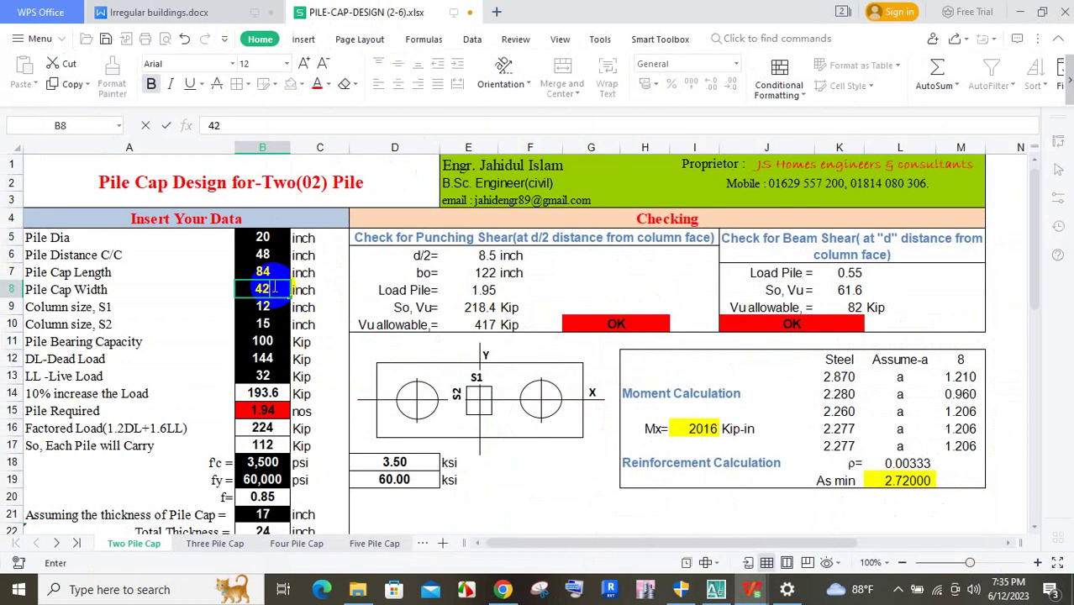
key(Return)
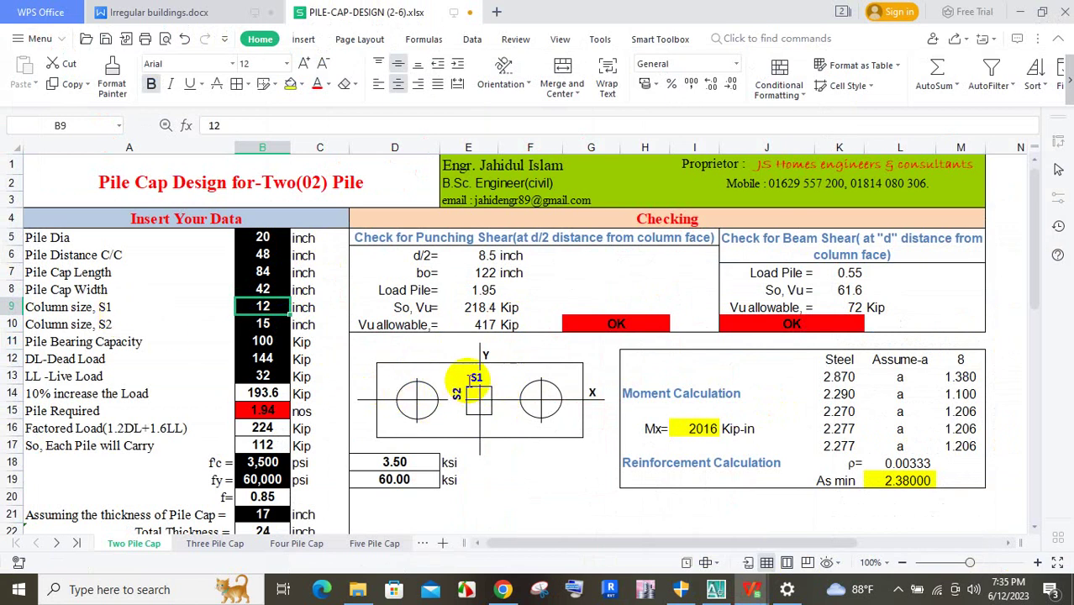
Step: Switch to AutoCAD and measure the horizontal and vertical sides of the column in pile cap PC2 with linear dimensions
click(716, 590)
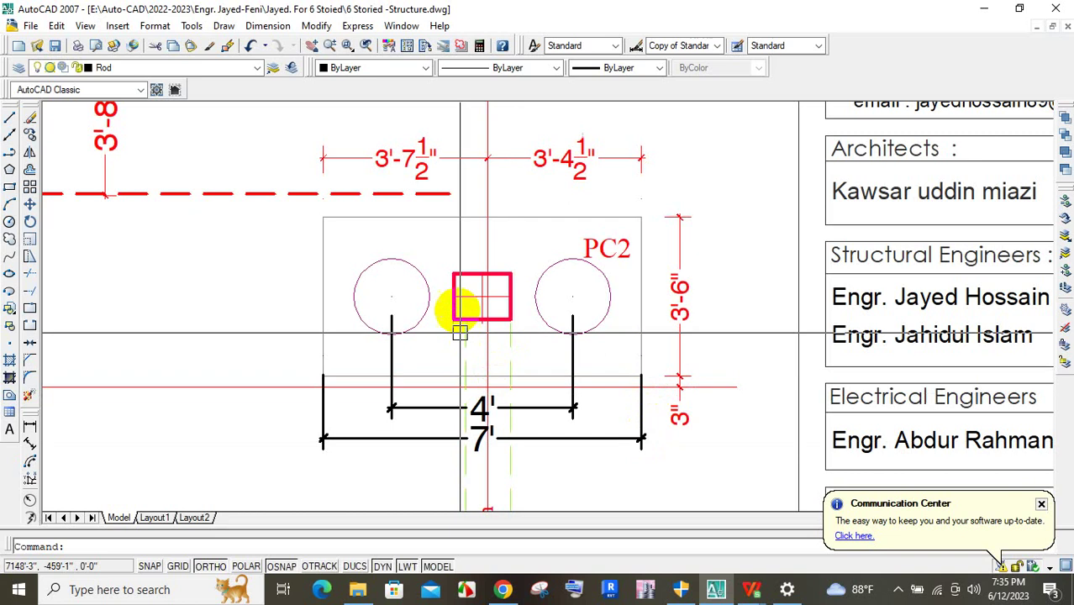
click(32, 435)
click(453, 273)
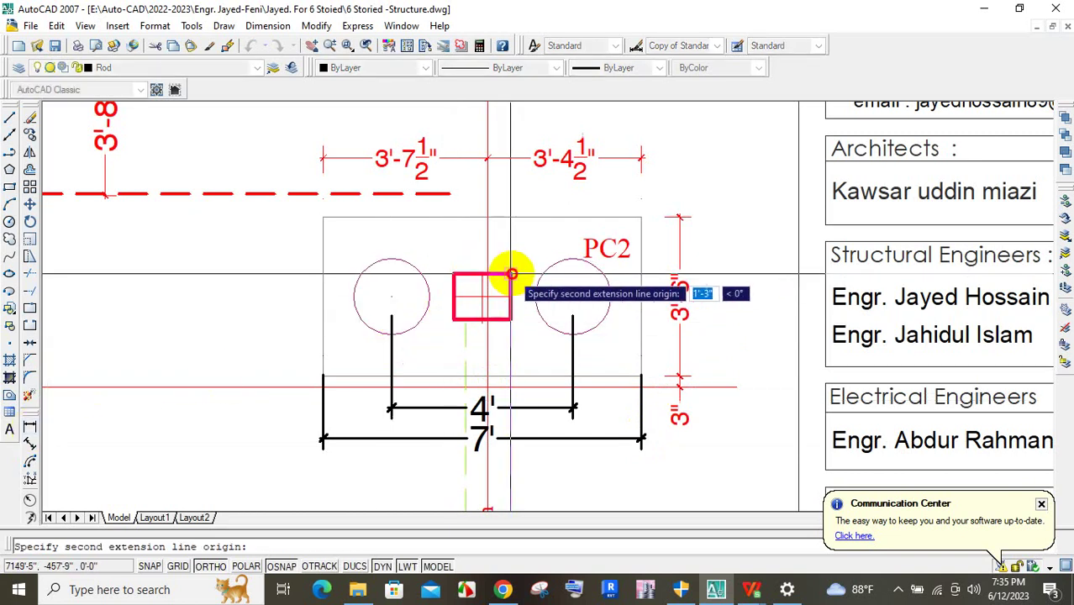
click(511, 274)
key(Escape)
key(Return)
click(512, 273)
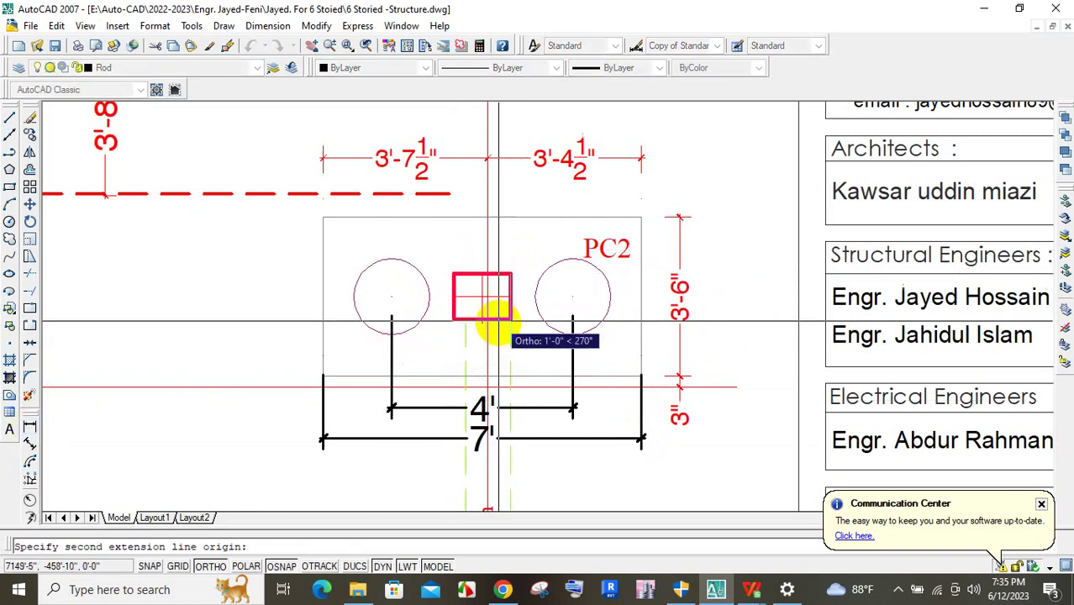
click(511, 319)
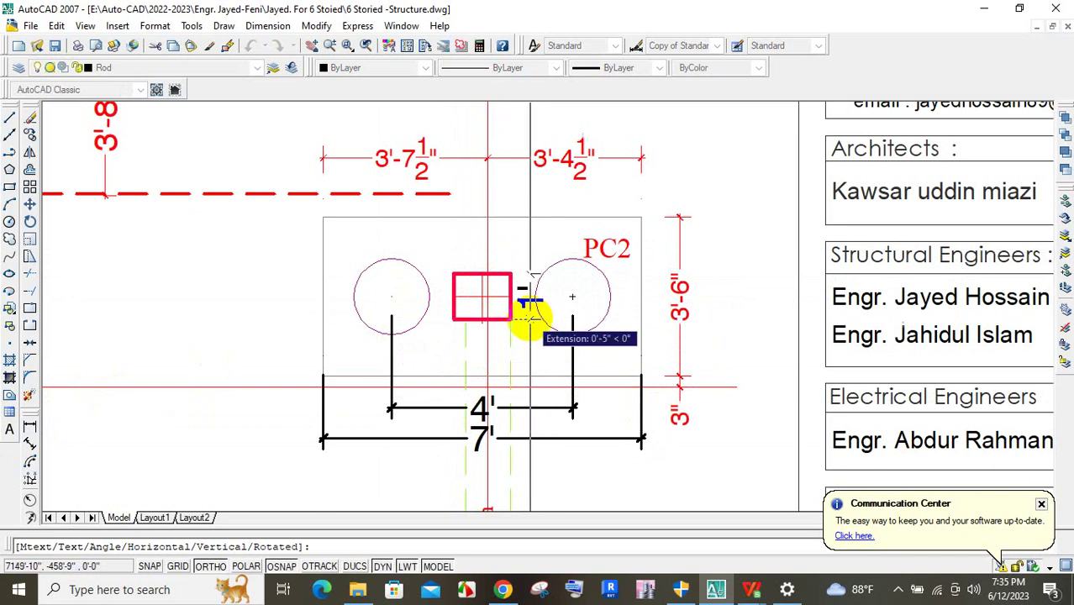
Step: Switch to the WPS spreadsheet and set Column size S1 to 15 inches and Column size S2 to 12 inches
click(751, 590)
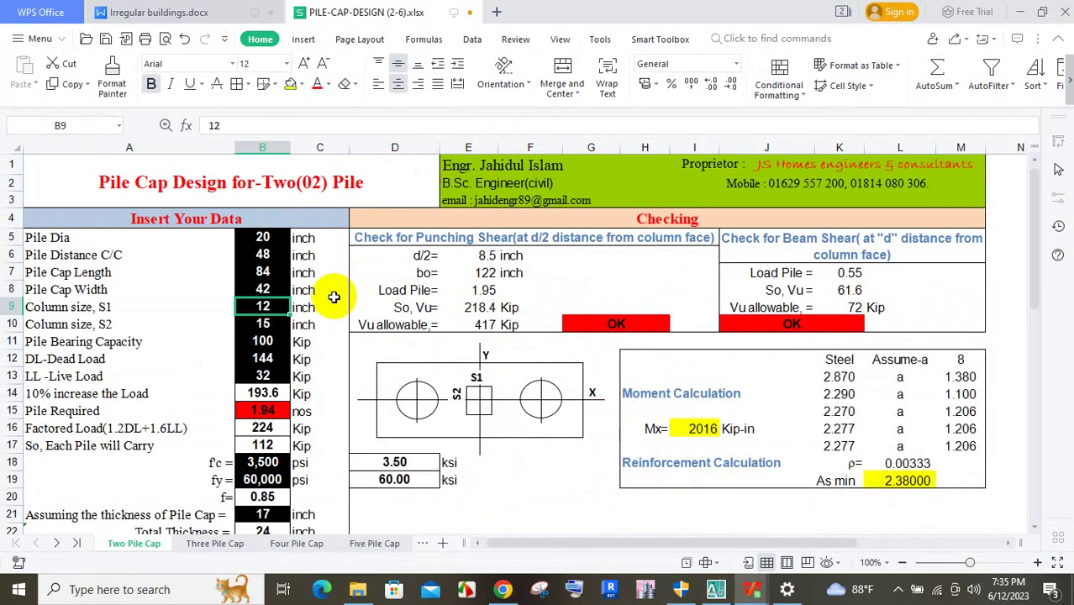
text(15)
click(265, 322)
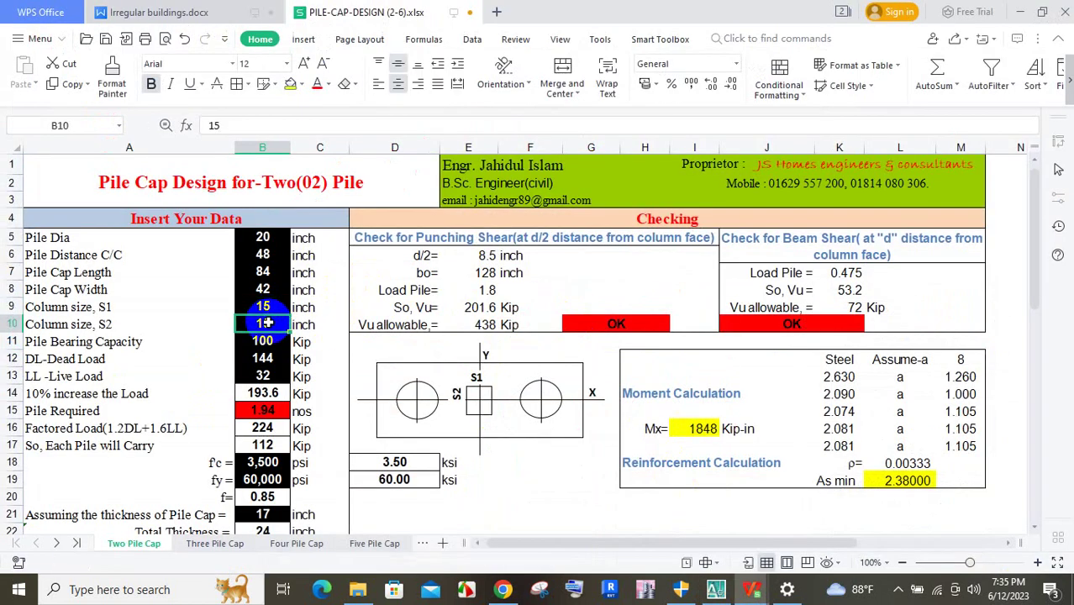
text(12)
click(264, 340)
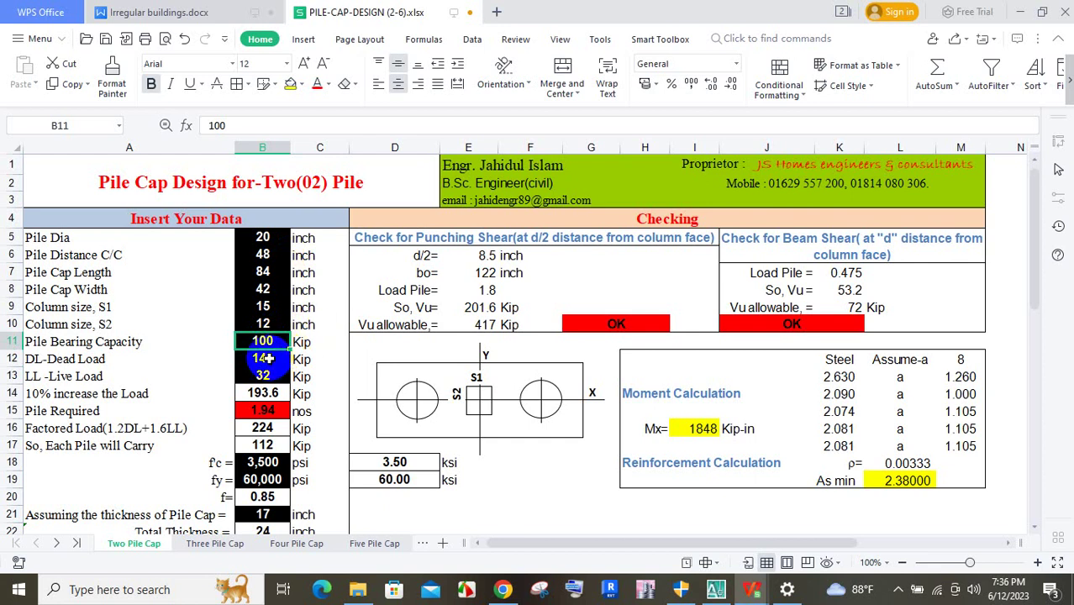
Step: Switch to AutoCAD and locate the dead load and live load notes beside the 12x15 column
click(715, 590)
scroll(477, 304, down, 10)
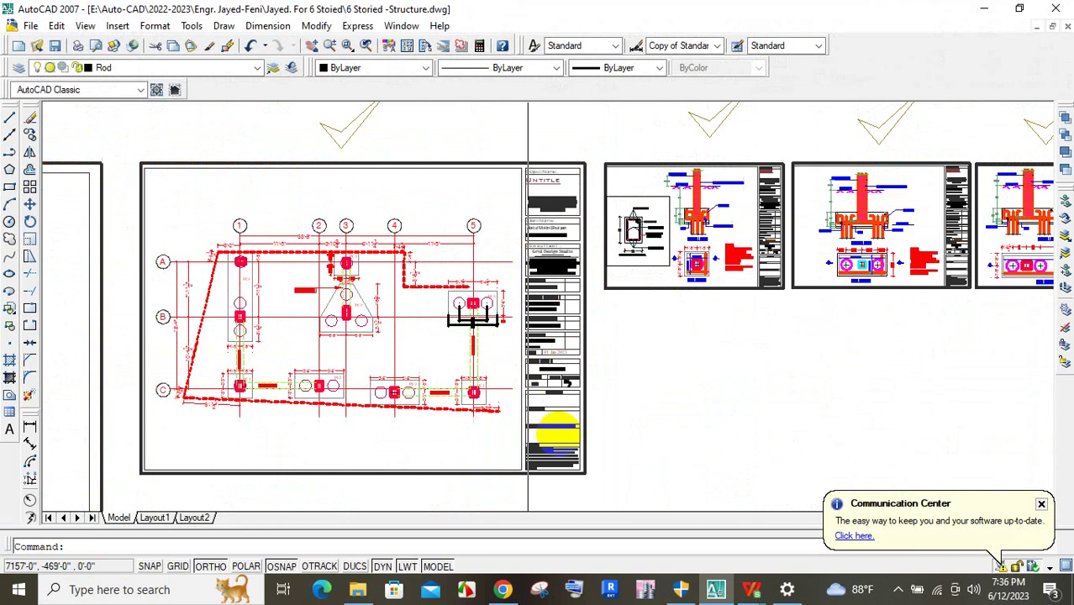
scroll(626, 250, up, 15)
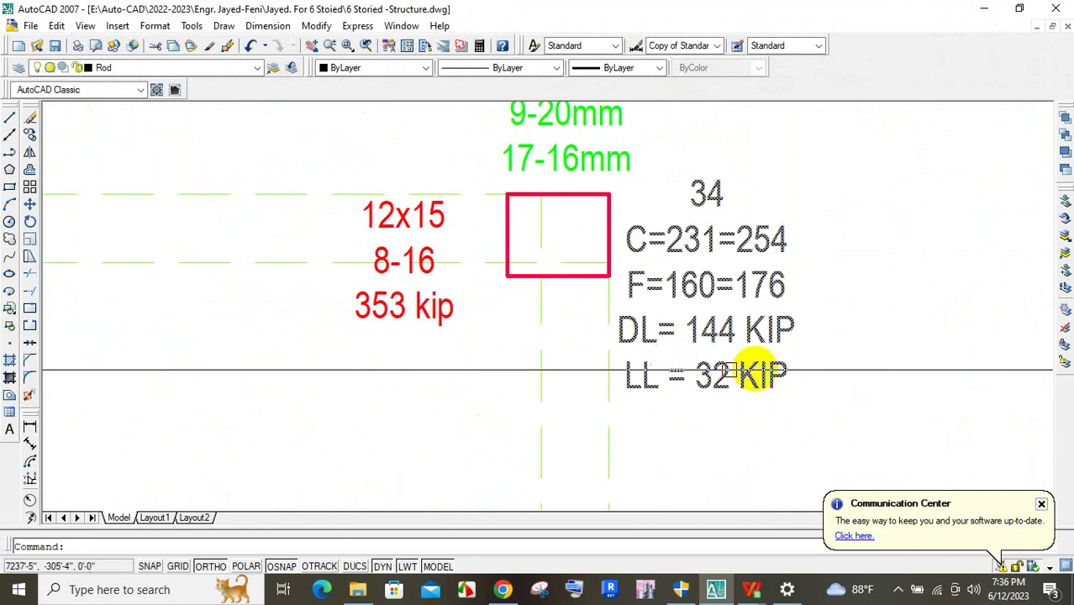
drag(625, 351, 566, 337)
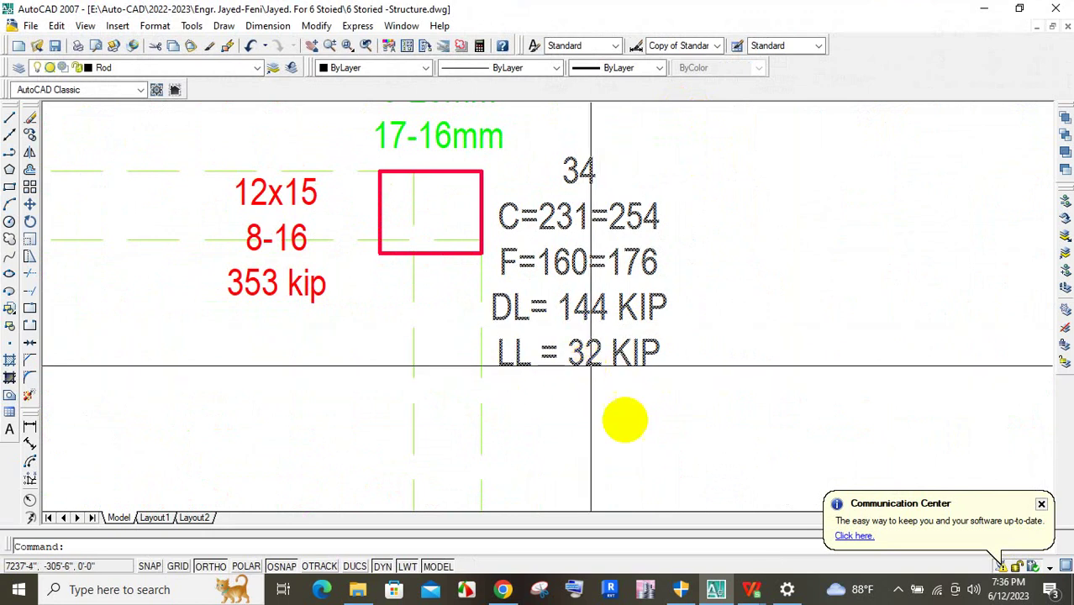
Step: Switch to the WPS spreadsheet and review the loads, Pile Required, f'c, fy and the assumed and total pile cap thicknesses
click(717, 591)
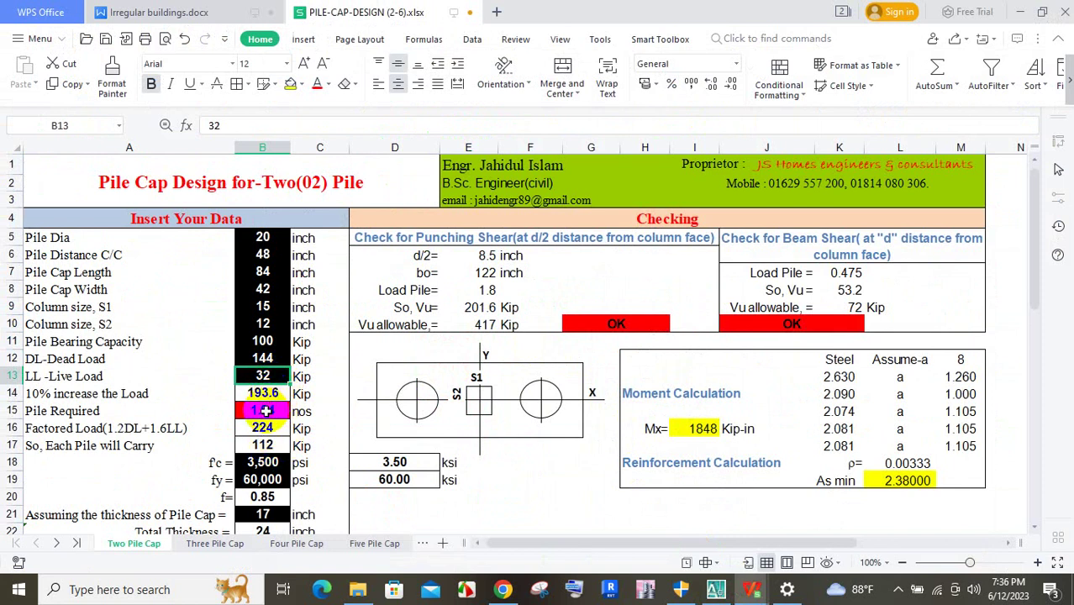
click(265, 412)
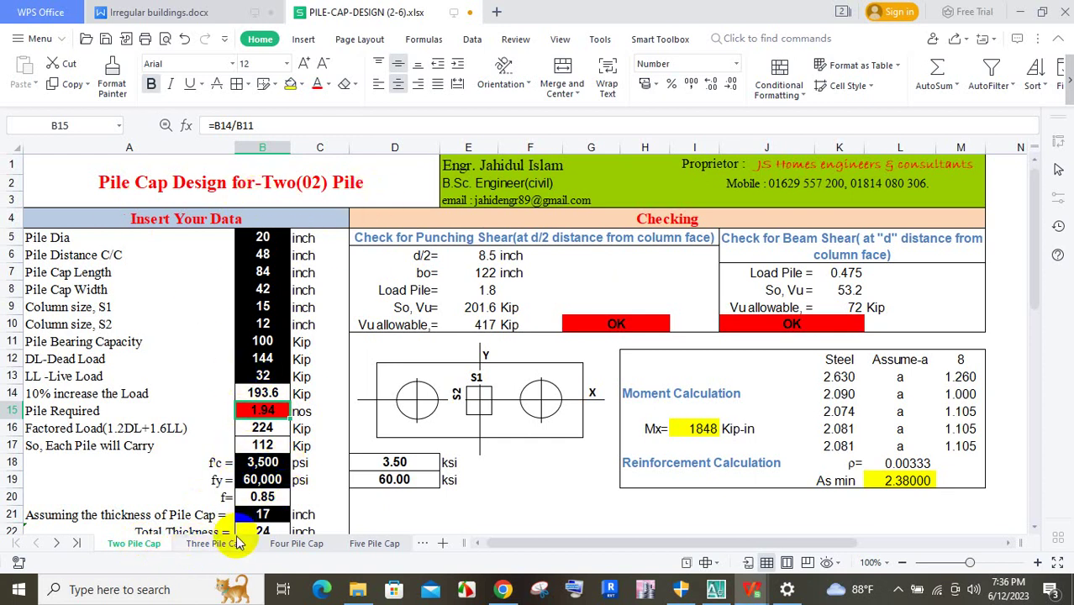
click(263, 462)
scroll(547, 360, down, 1)
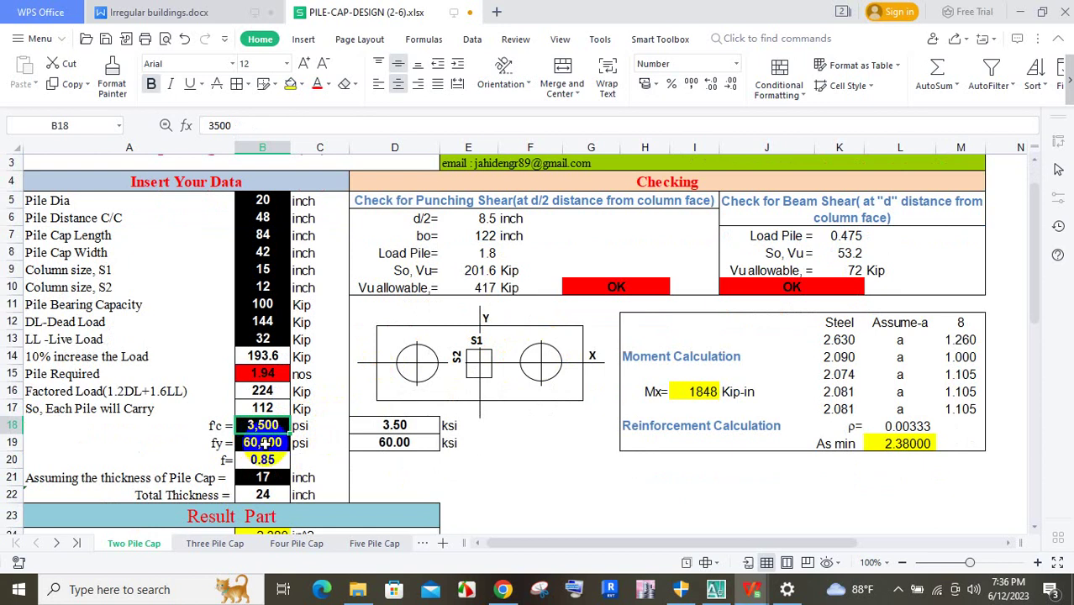
scroll(257, 359, down, 2)
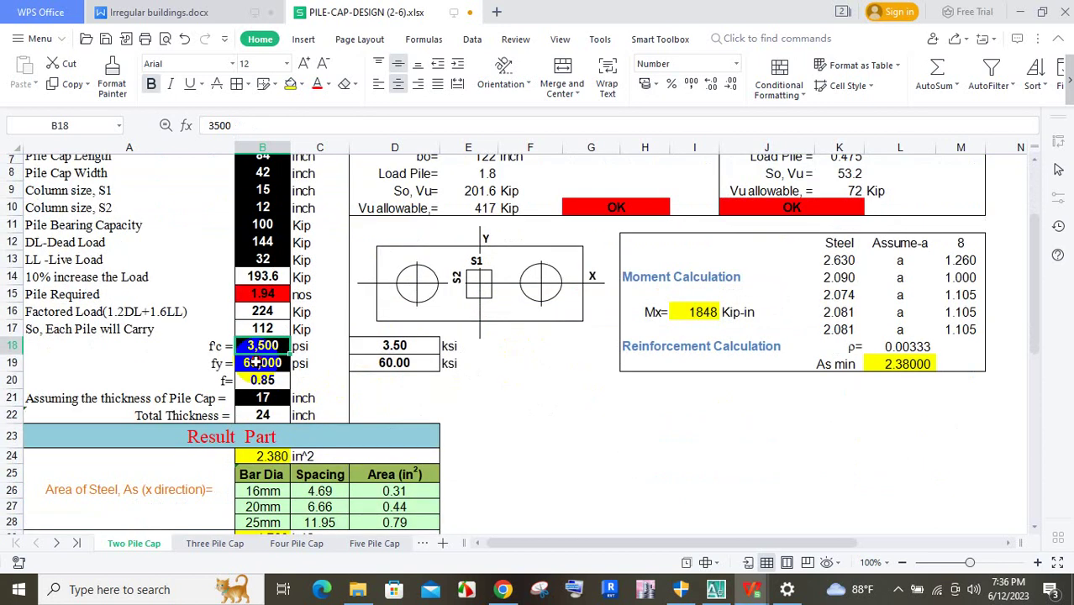
click(255, 363)
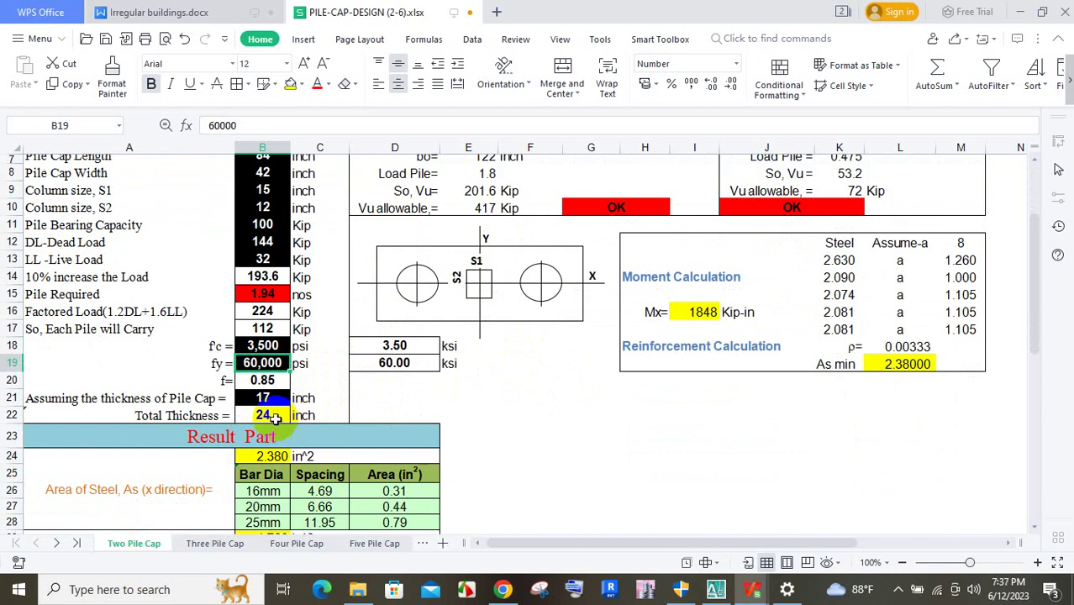
click(270, 401)
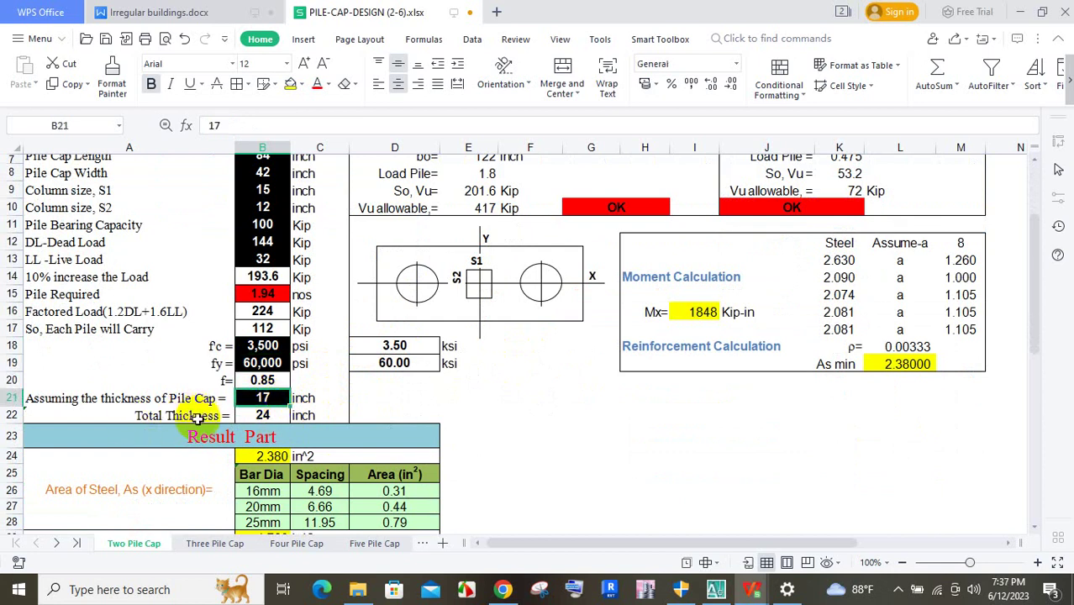
scroll(196, 420, up, 1)
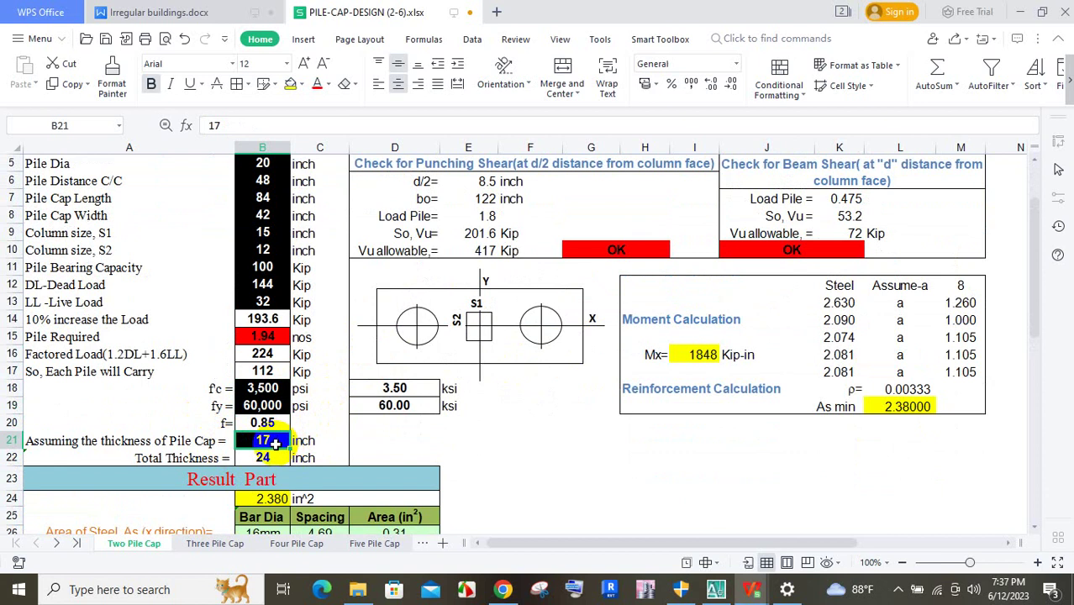
click(263, 459)
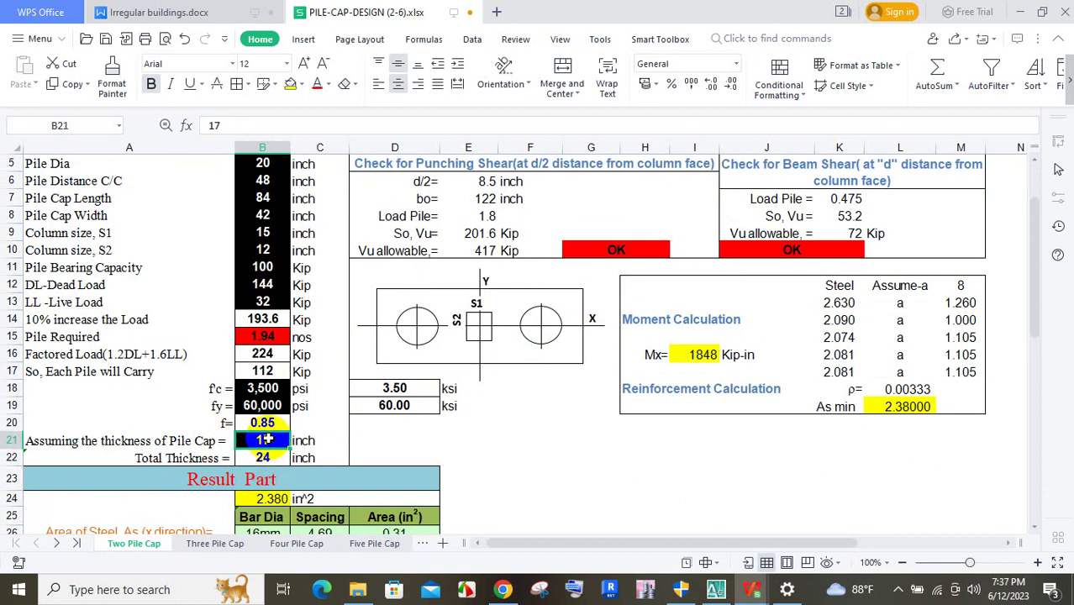
scroll(274, 443, up, 2)
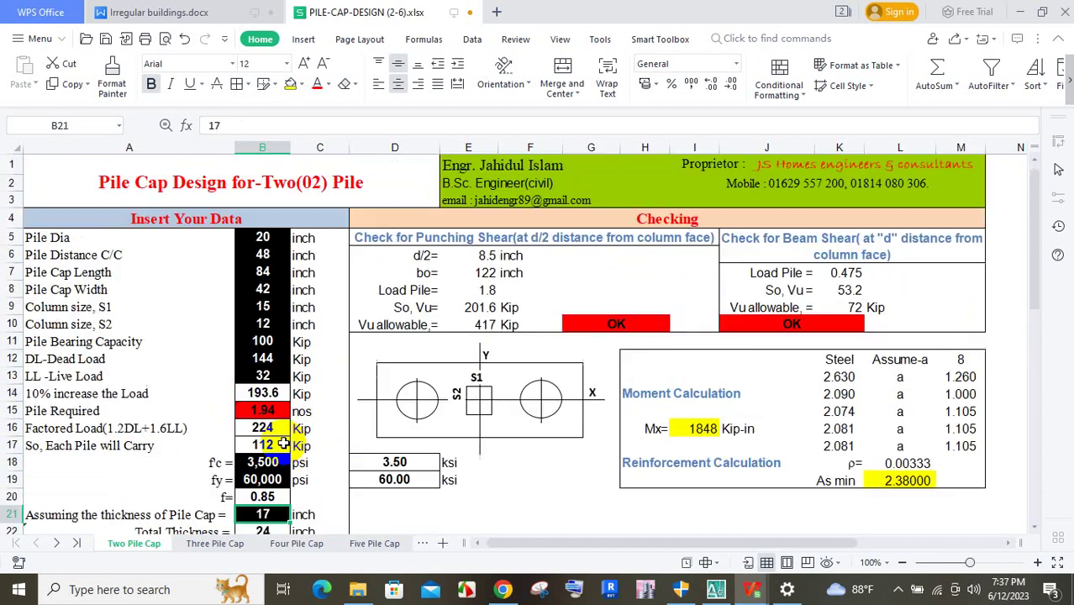
scroll(328, 412, down, 1)
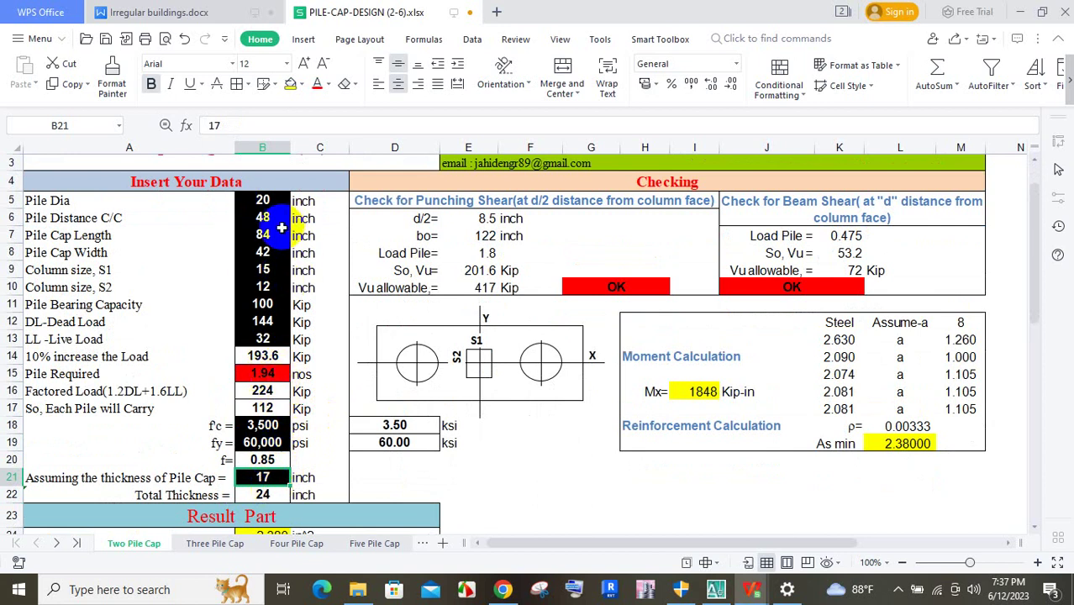
Step: Try an assumed pile cap thickness of 14 inches and inspect the punching shear and beam shear checks
double_click(270, 478)
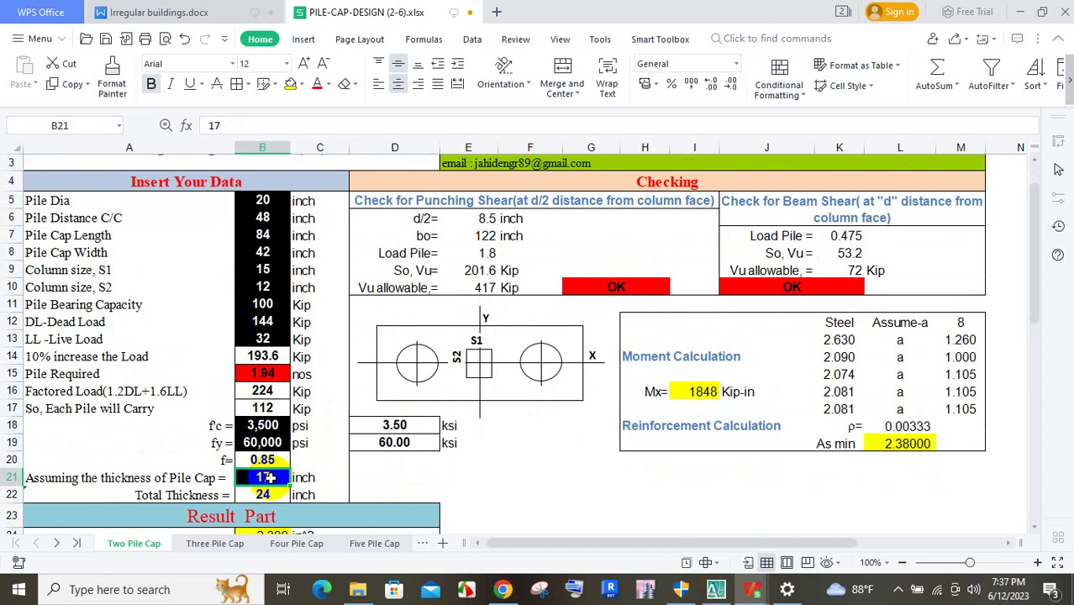
text(1)
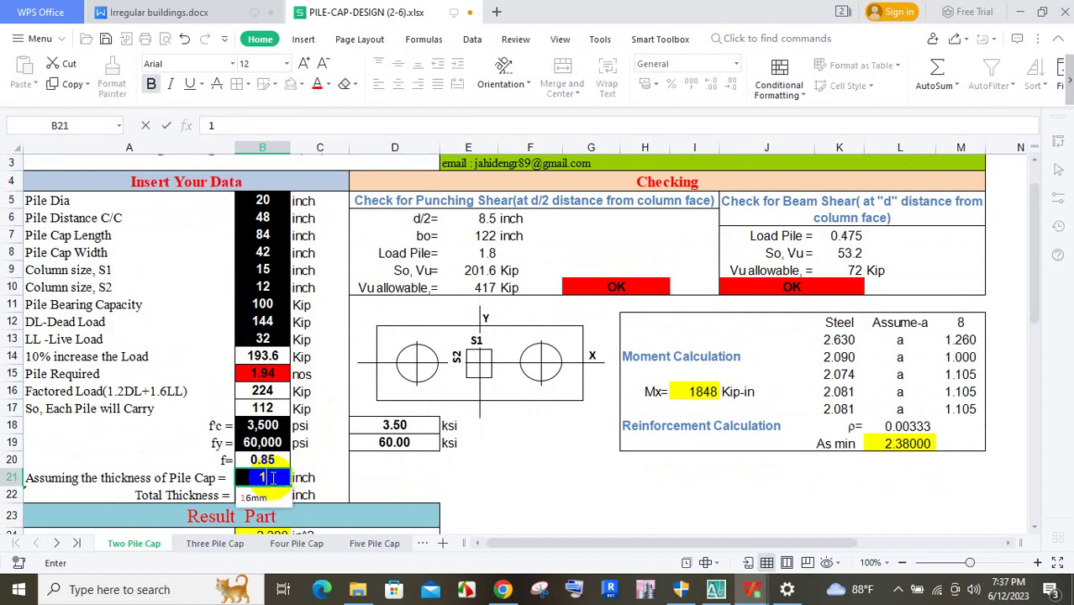
text(5)
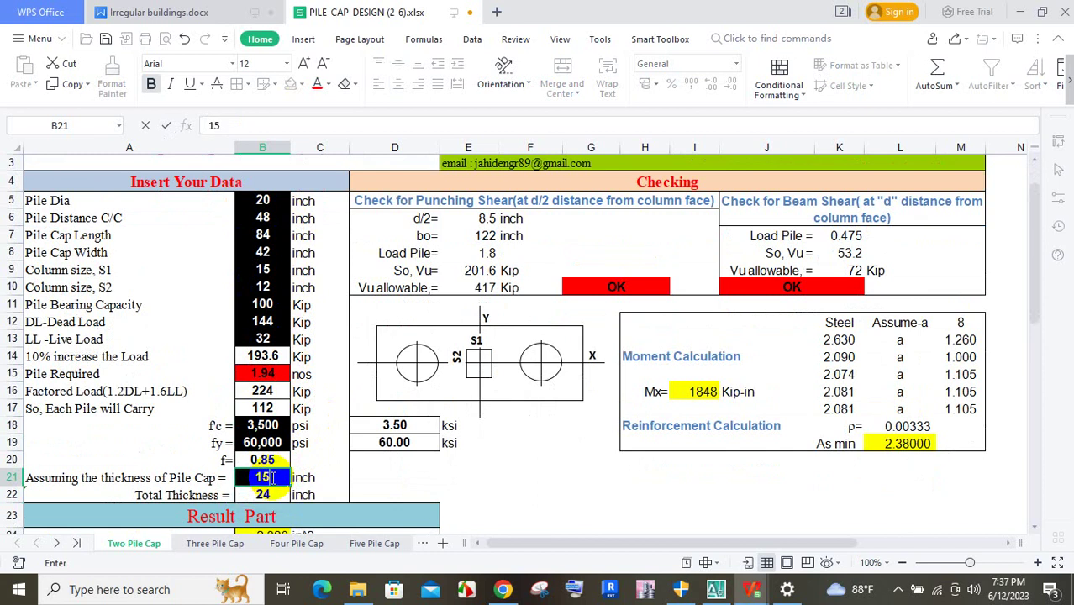
key(BackSpace)
text(4)
key(Return)
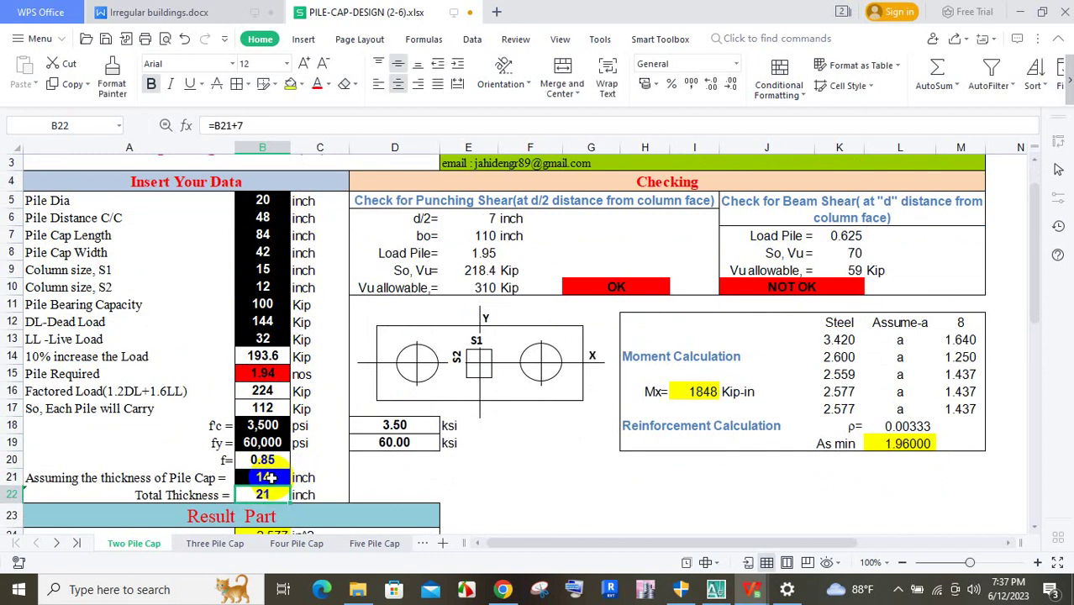
click(265, 478)
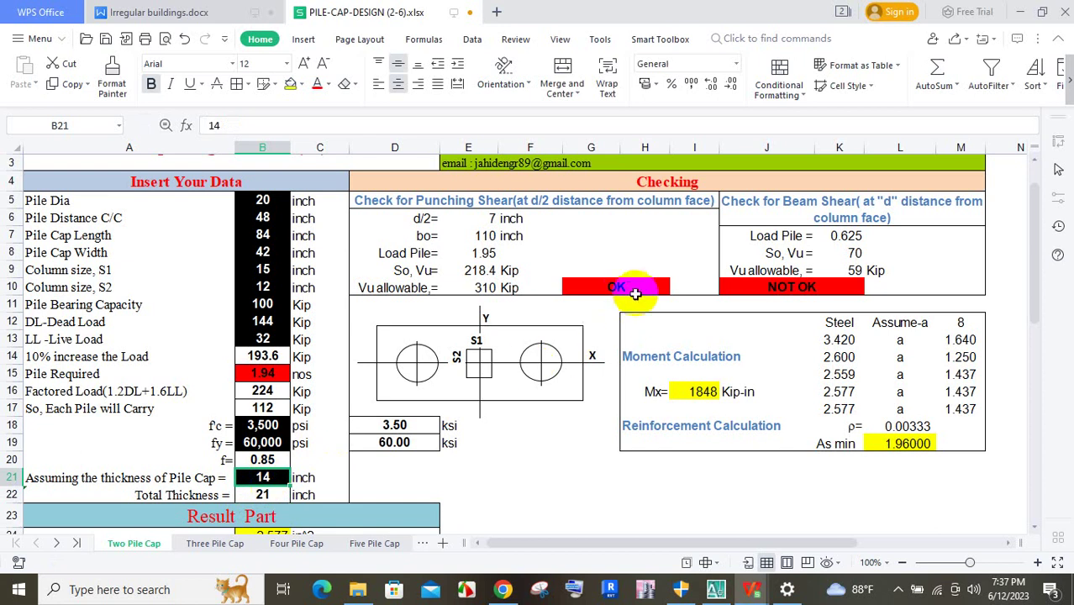
click(626, 286)
click(773, 288)
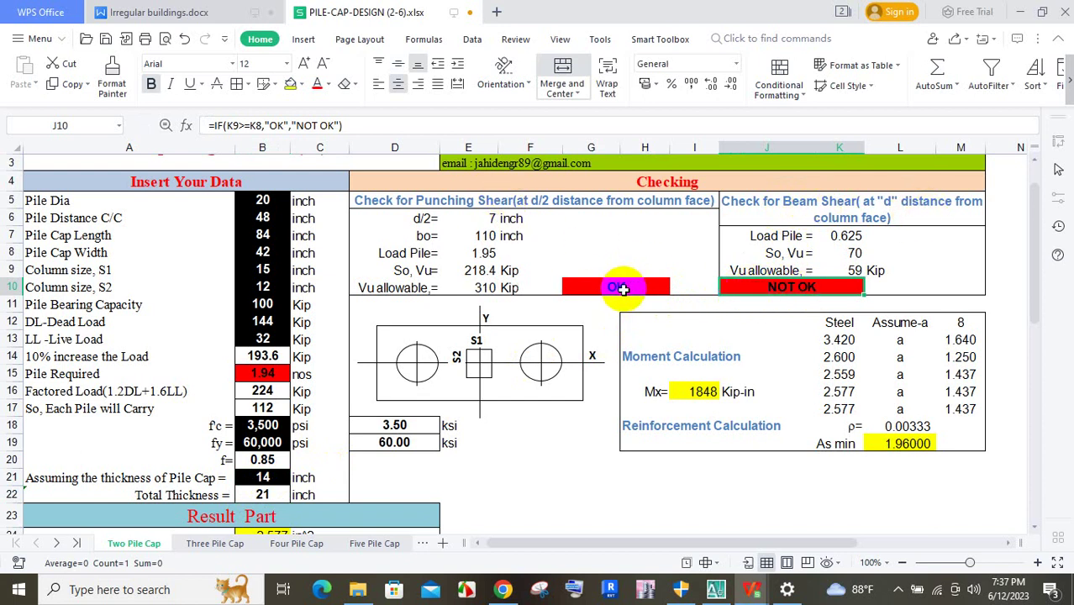
Step: Try an assumed pile cap thickness of 15 inches
click(267, 477)
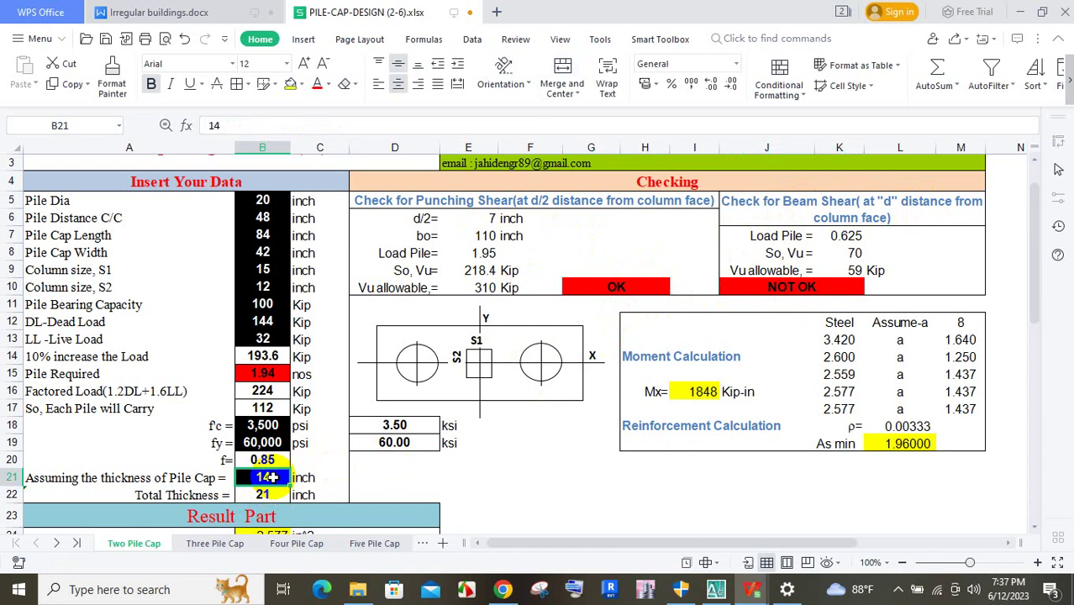
text(15)
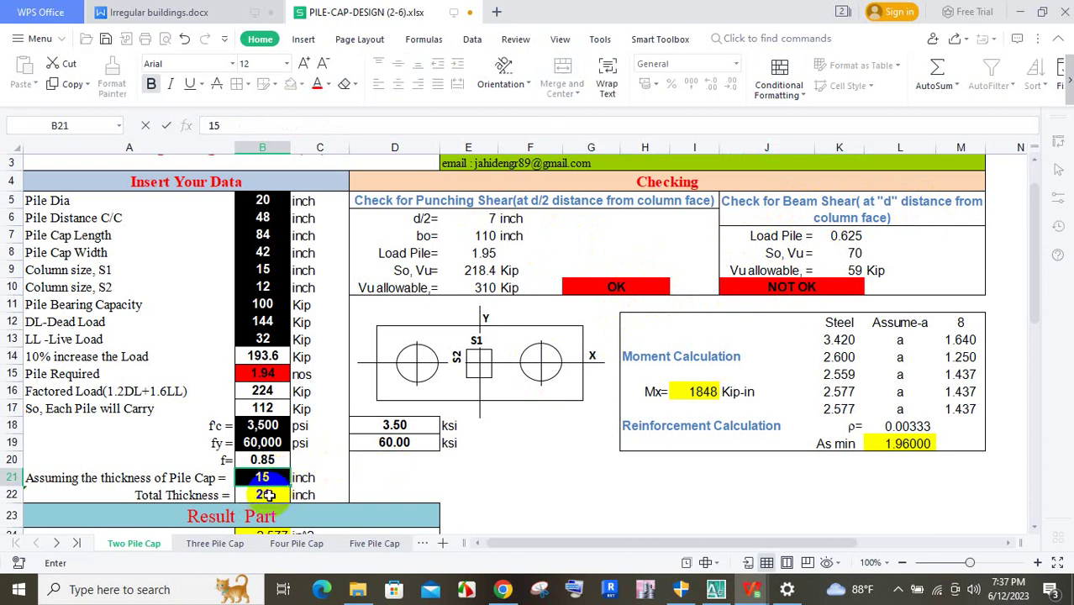
key(Return)
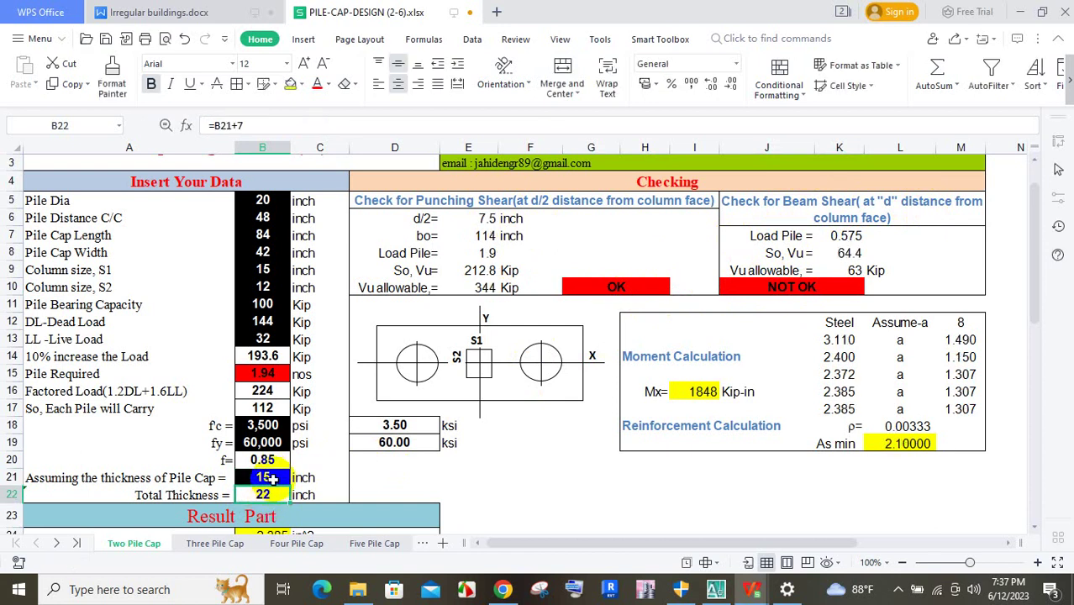
Step: Try an assumed pile cap thickness of 17 inches
click(269, 478)
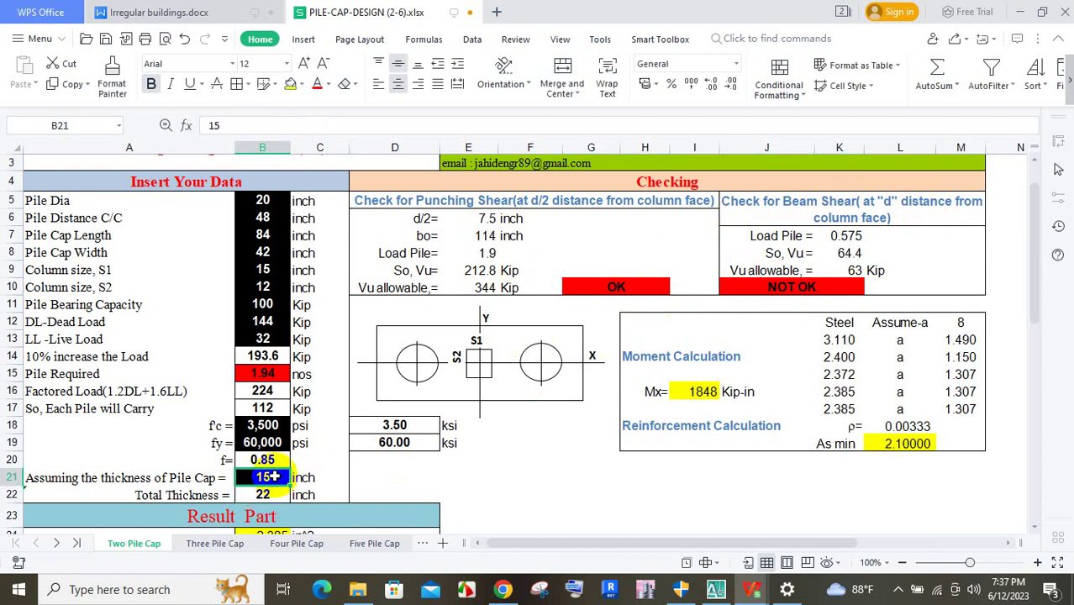
text(1)
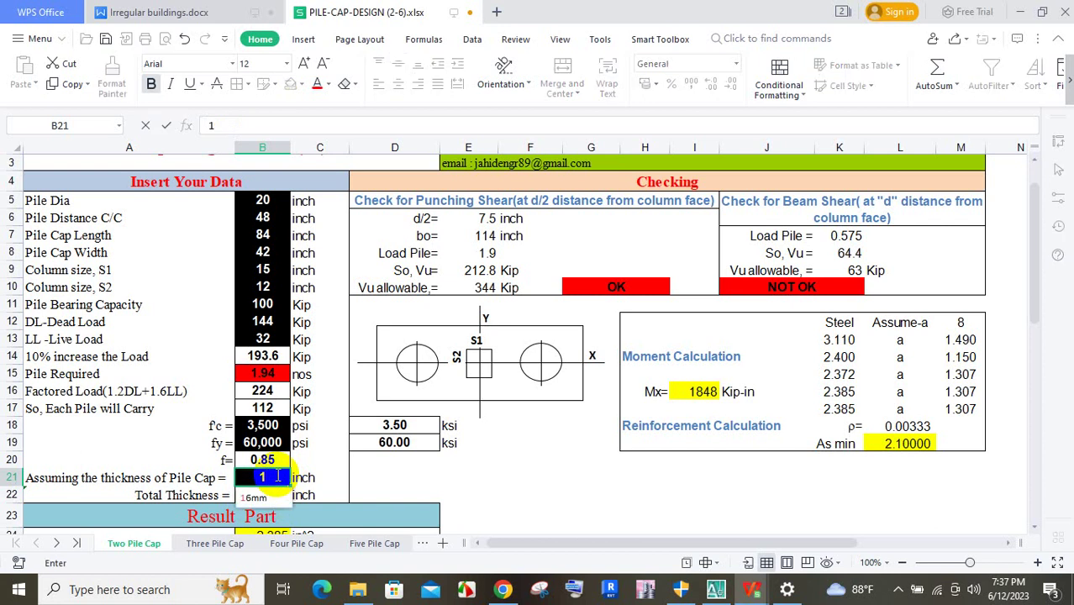
text(7)
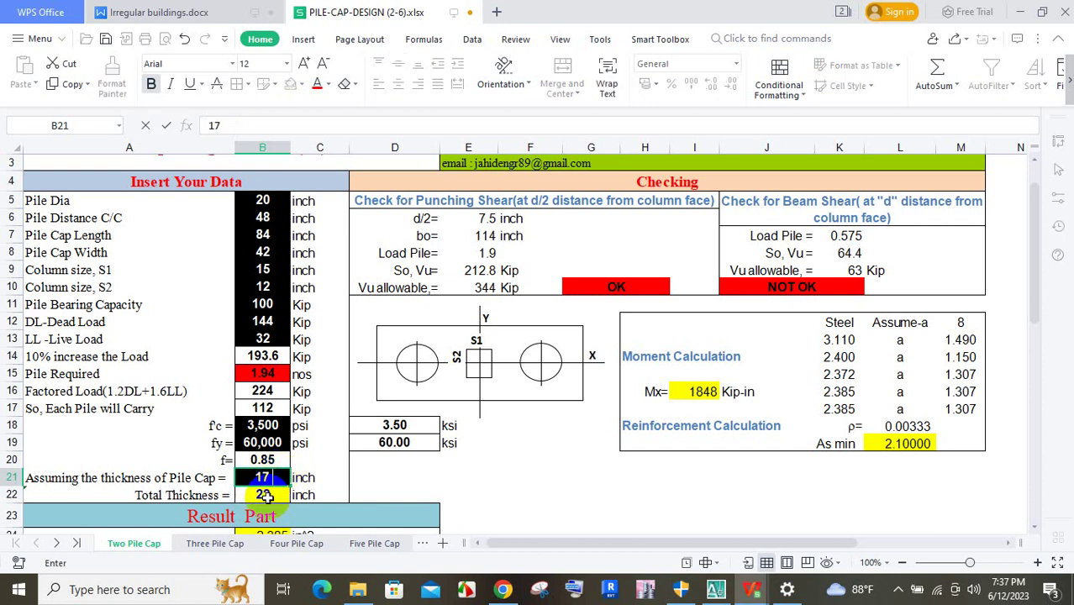
key(Return)
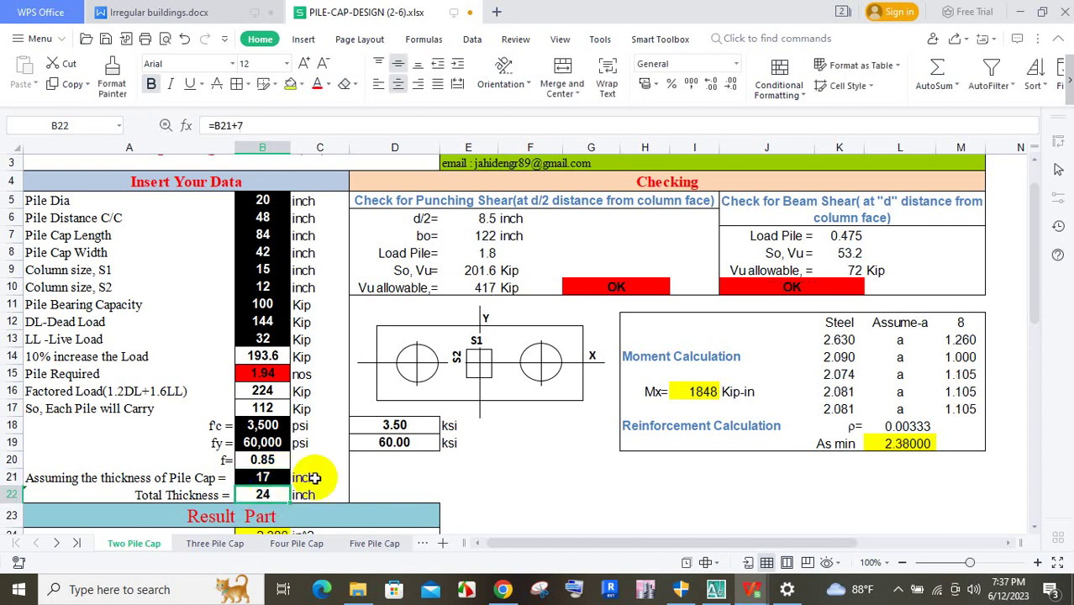
Step: Set the assumed pile cap thickness to 16 inches
click(263, 476)
text(1)
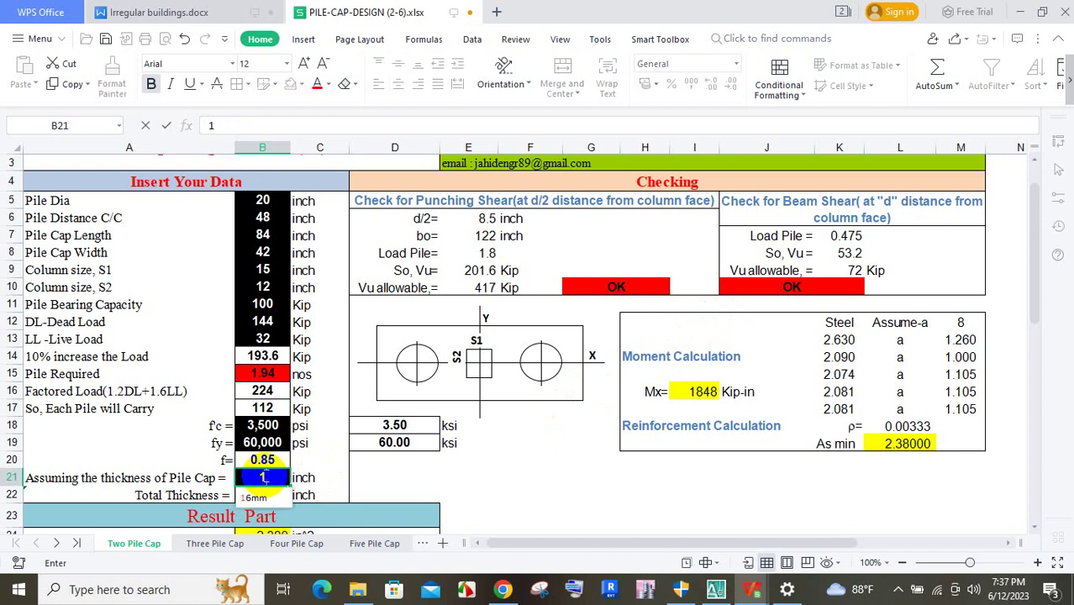
key(Return)
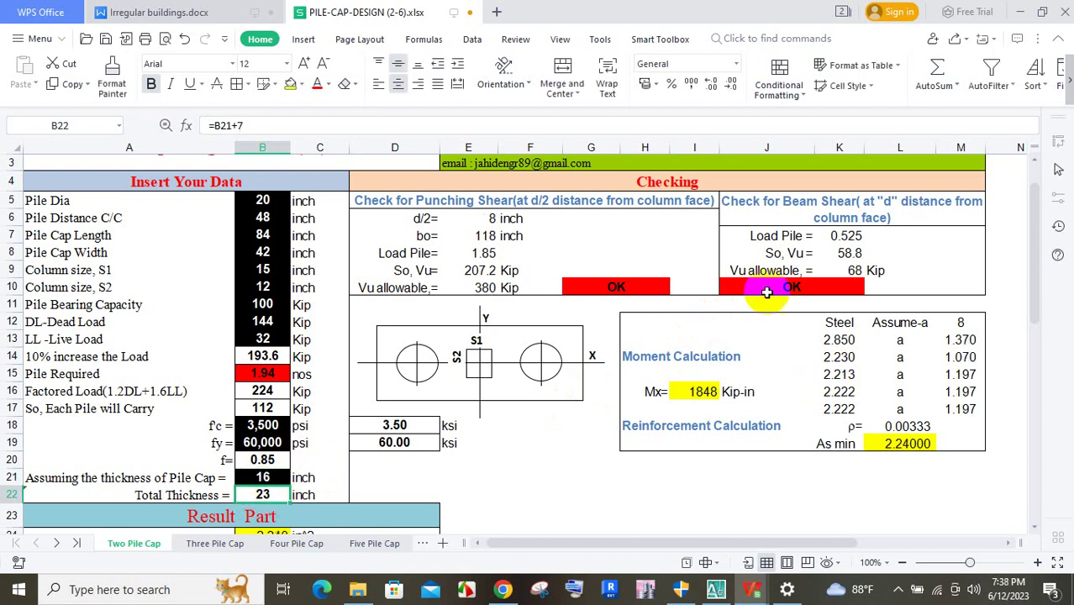
Step: Set the assumed pile cap thickness to 17 inches
click(263, 476)
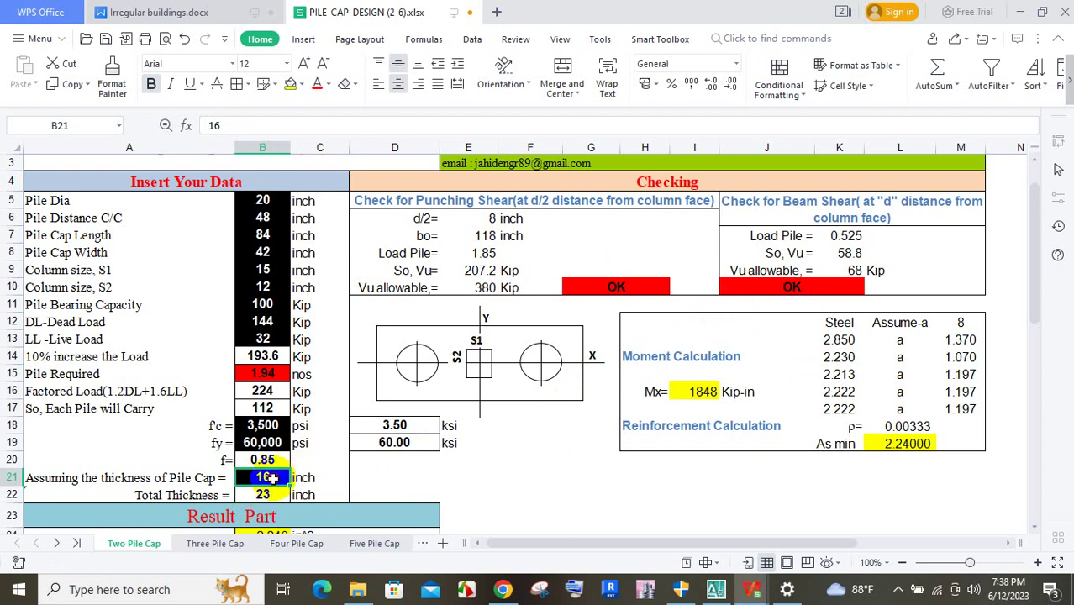
text(17)
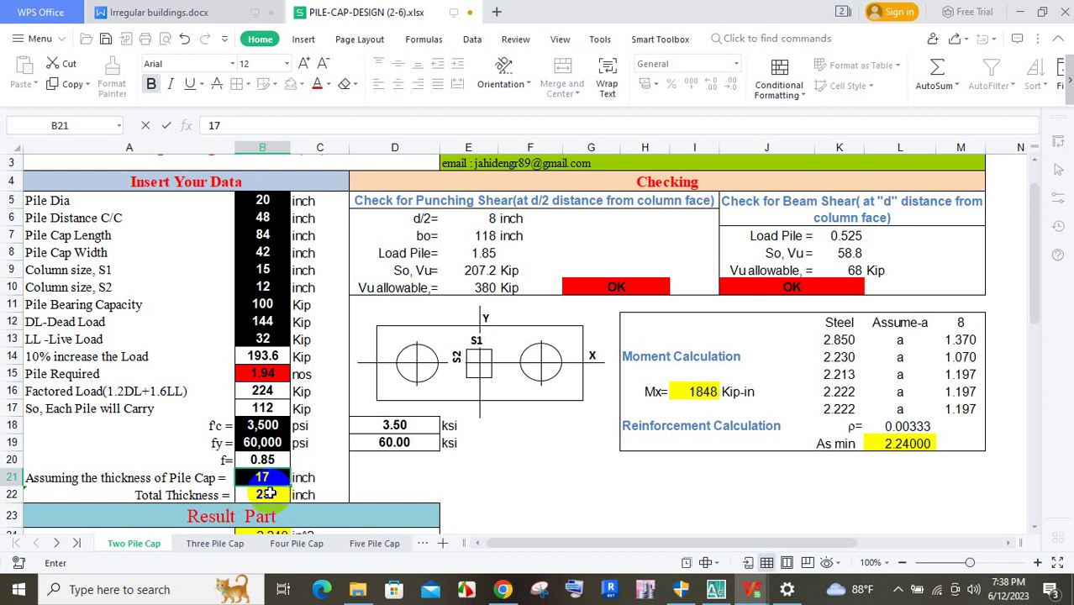
click(266, 494)
Step: Review the x-direction steel area in the results and examine the bar spacings for 16mm and 20mm bars
scroll(353, 358, down, 2)
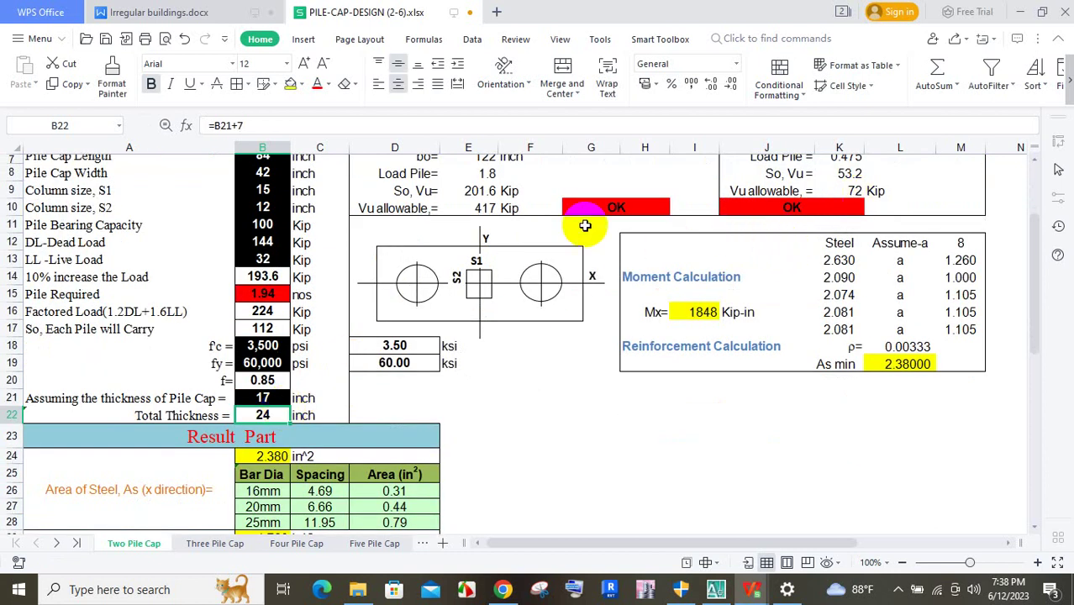
scroll(559, 279, down, 2)
scroll(529, 295, down, 2)
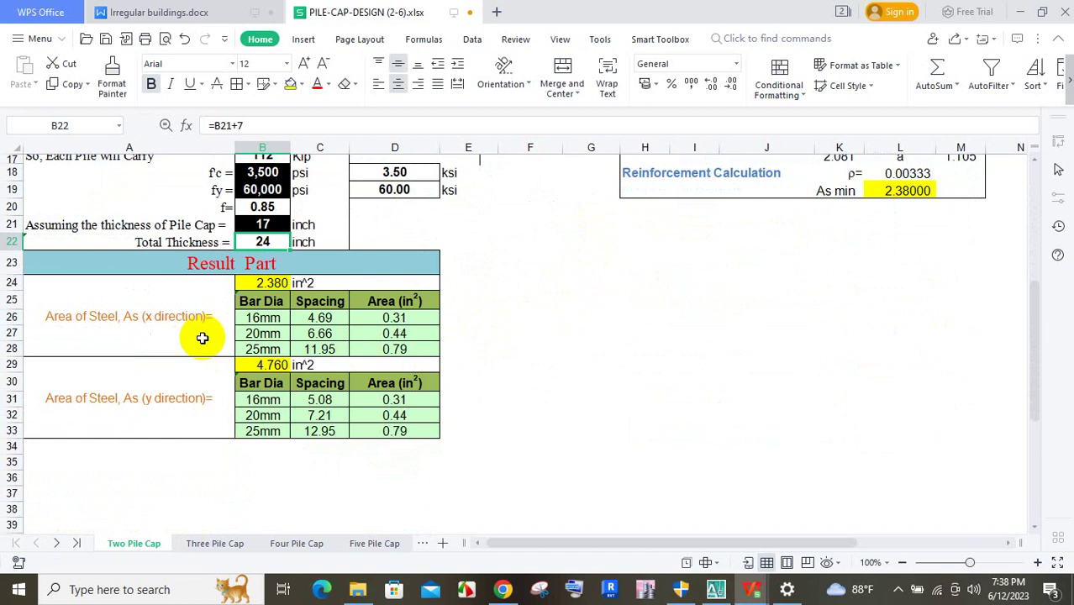
scroll(155, 342, up, 2)
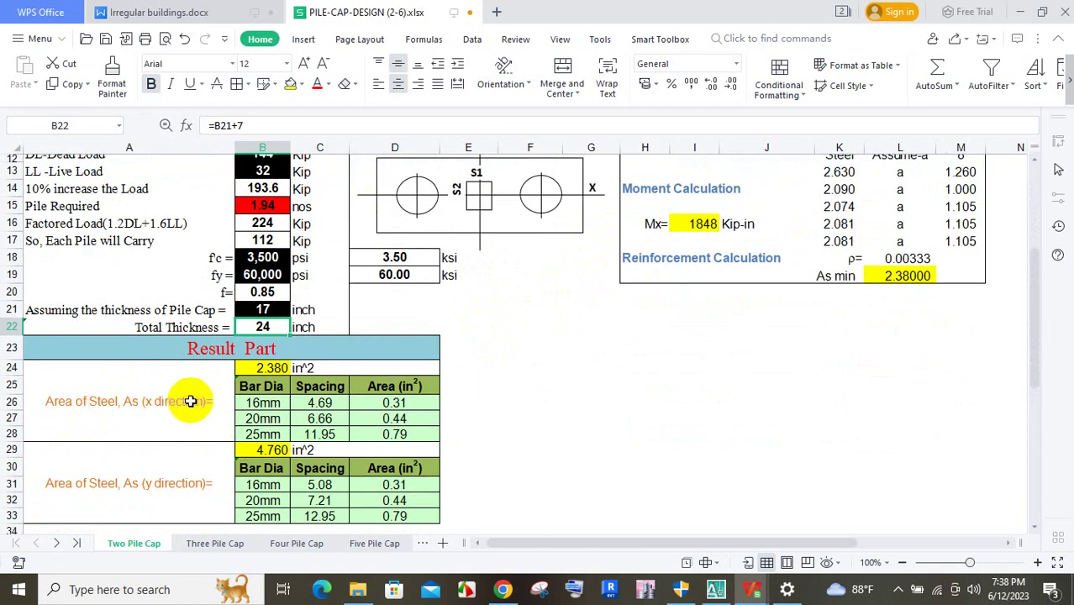
scroll(193, 402, up, 1)
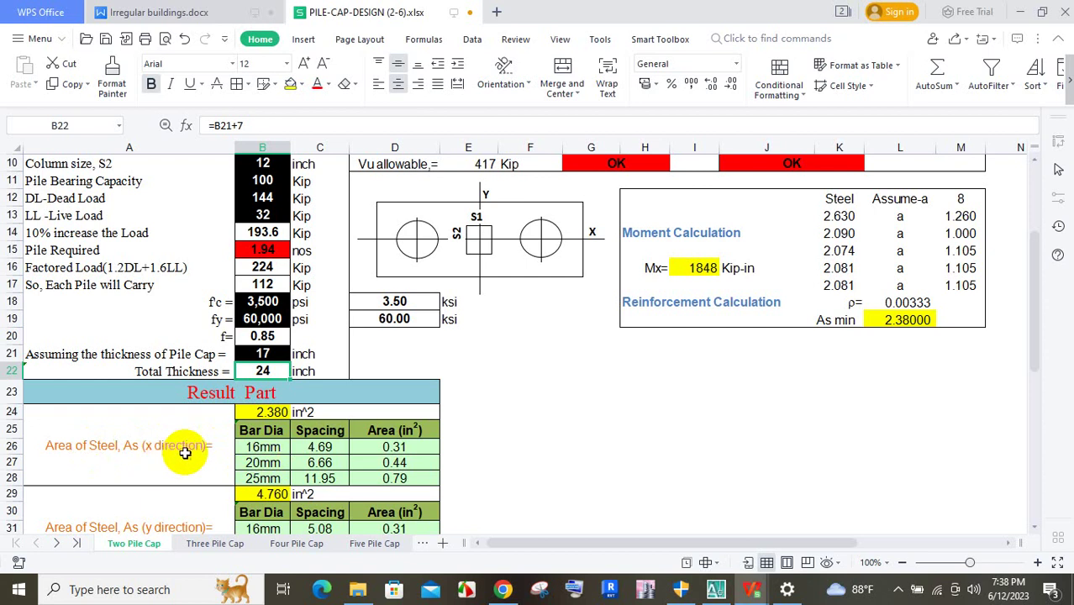
click(273, 447)
click(324, 447)
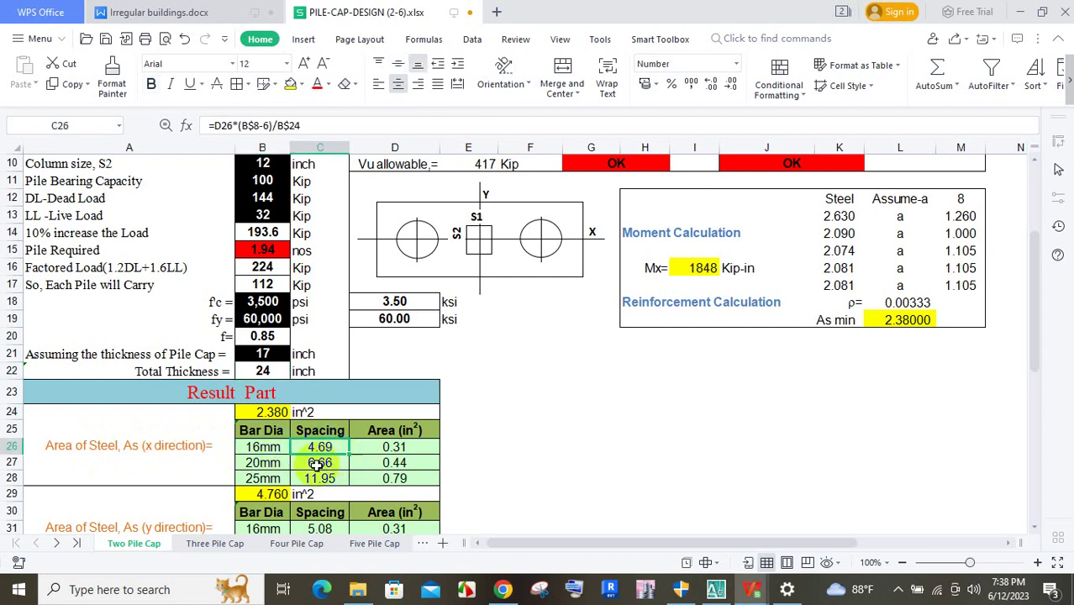
click(263, 463)
click(330, 461)
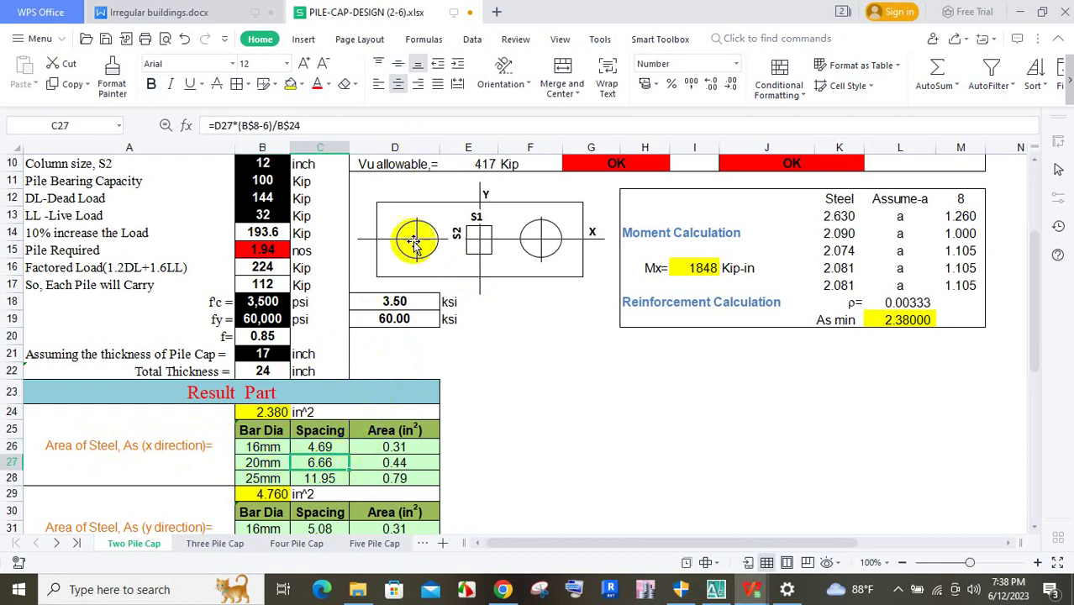
Step: Examine the y-direction reinforcement results, checking the bar spacings for 16mm and 20mm bars
scroll(573, 221, down, 1)
scroll(463, 278, down, 1)
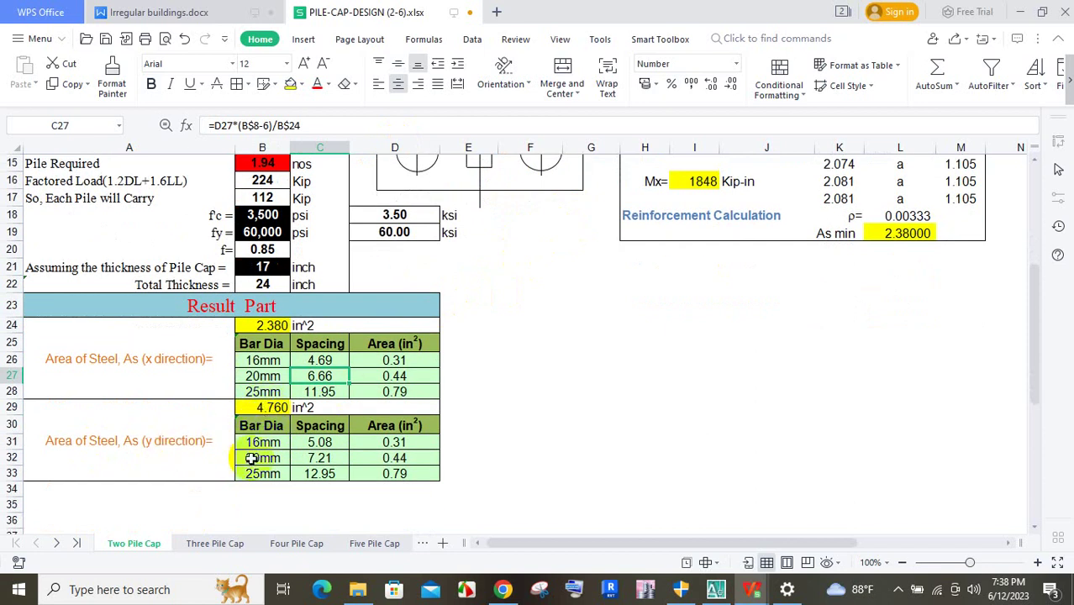
click(277, 442)
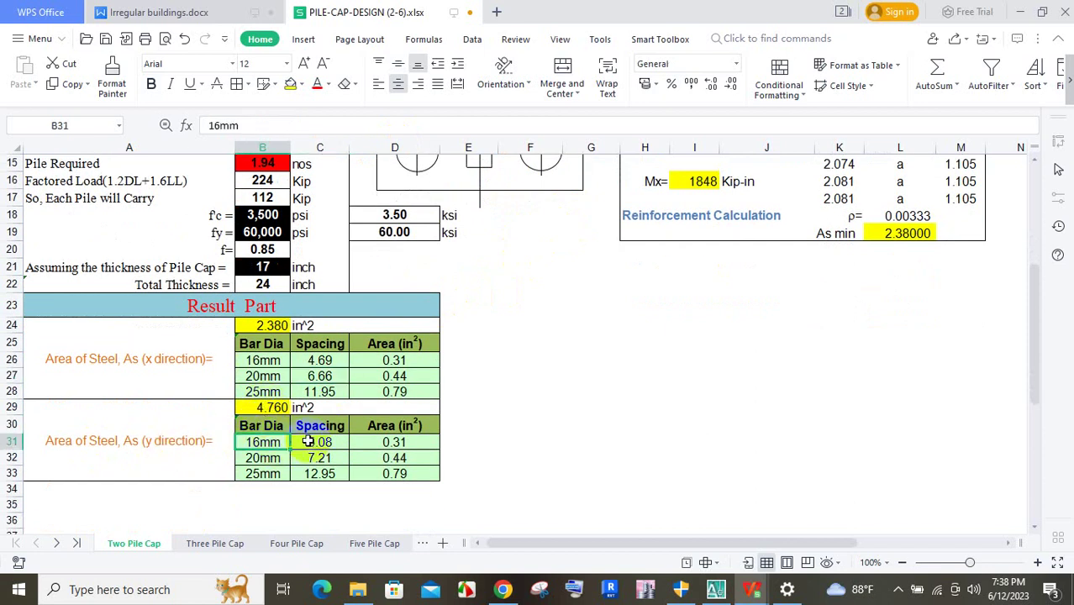
click(315, 440)
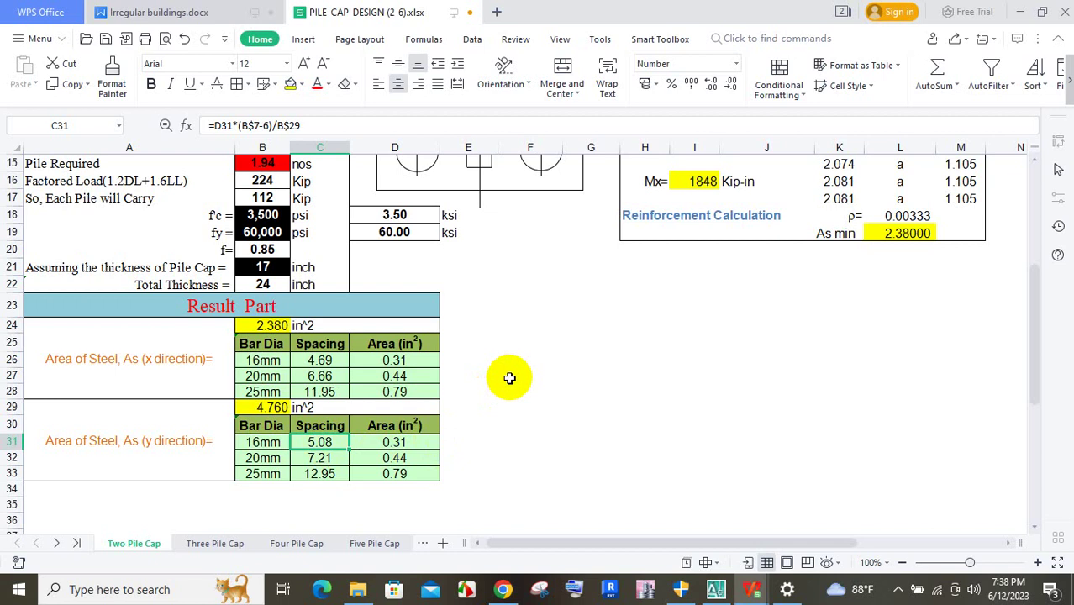
scroll(496, 336, up, 1)
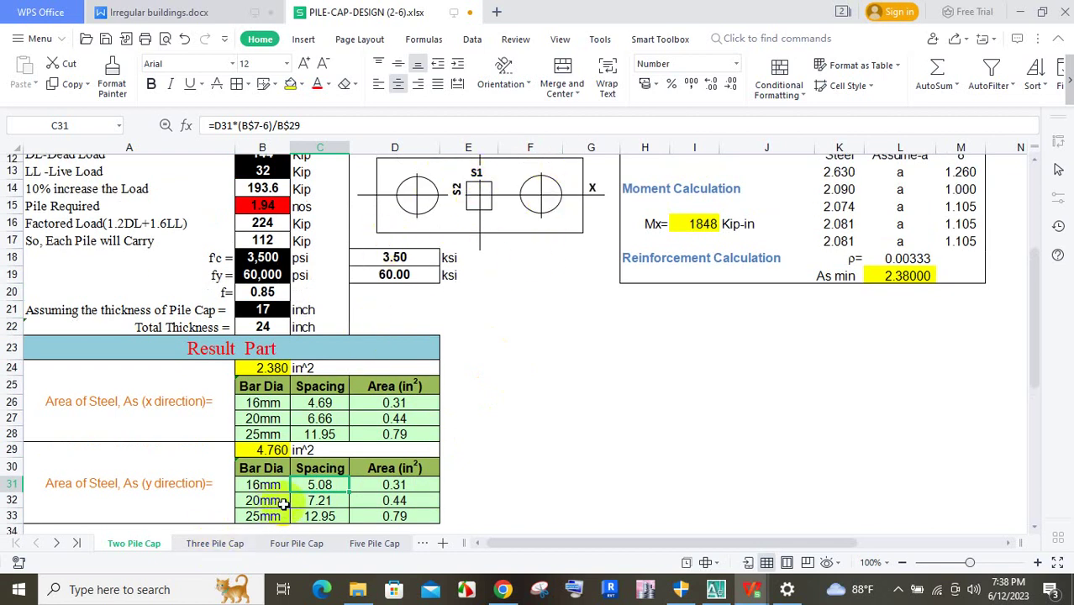
click(325, 502)
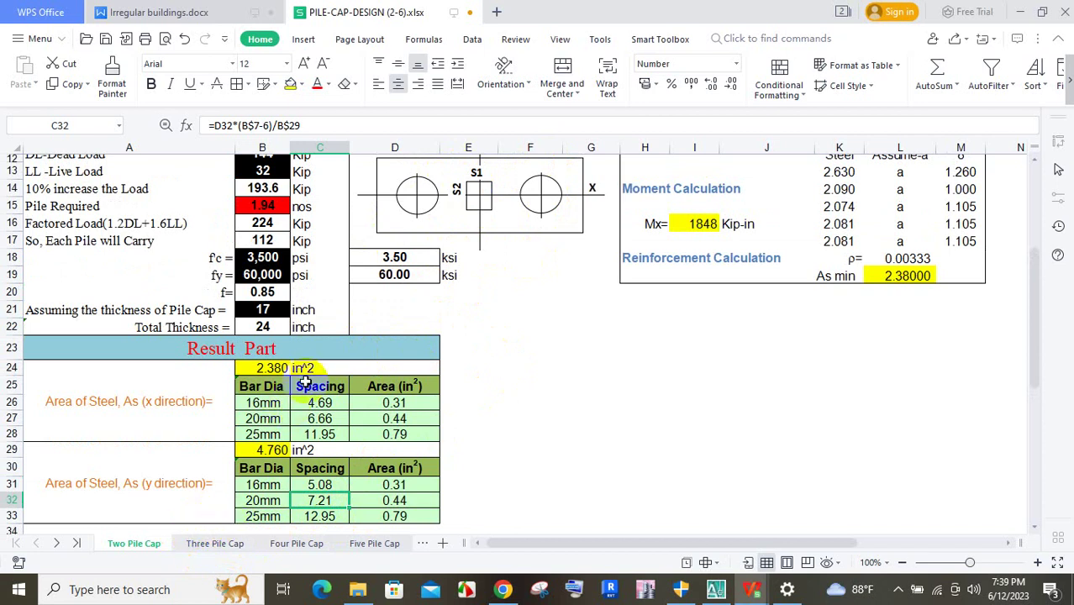
Step: Switch to the AutoCAD structure drawing to view the column's size and its dead and live loads
scroll(311, 376, up, 2)
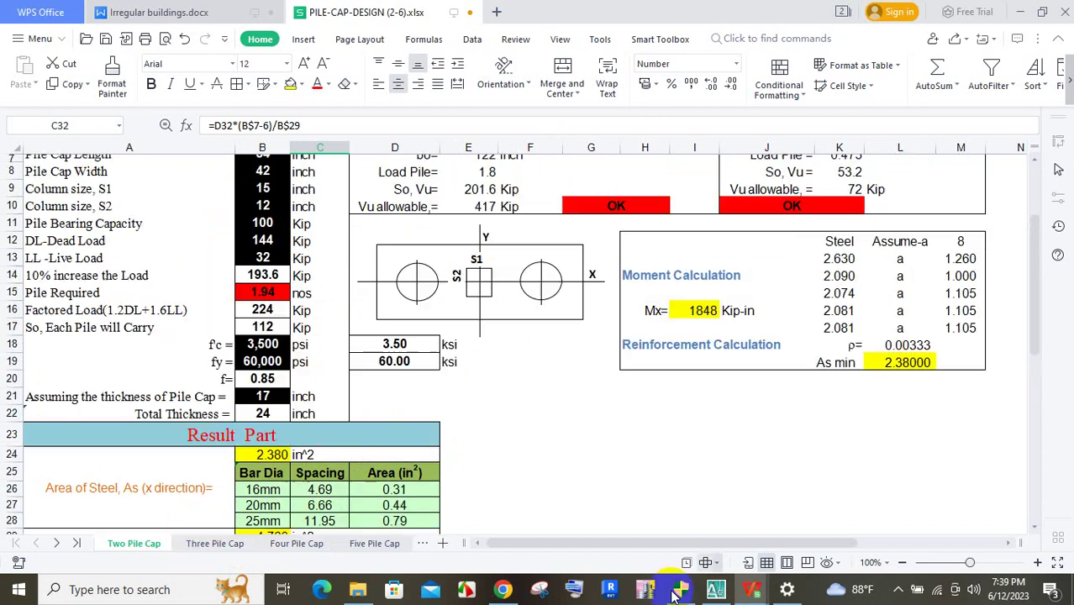
click(715, 590)
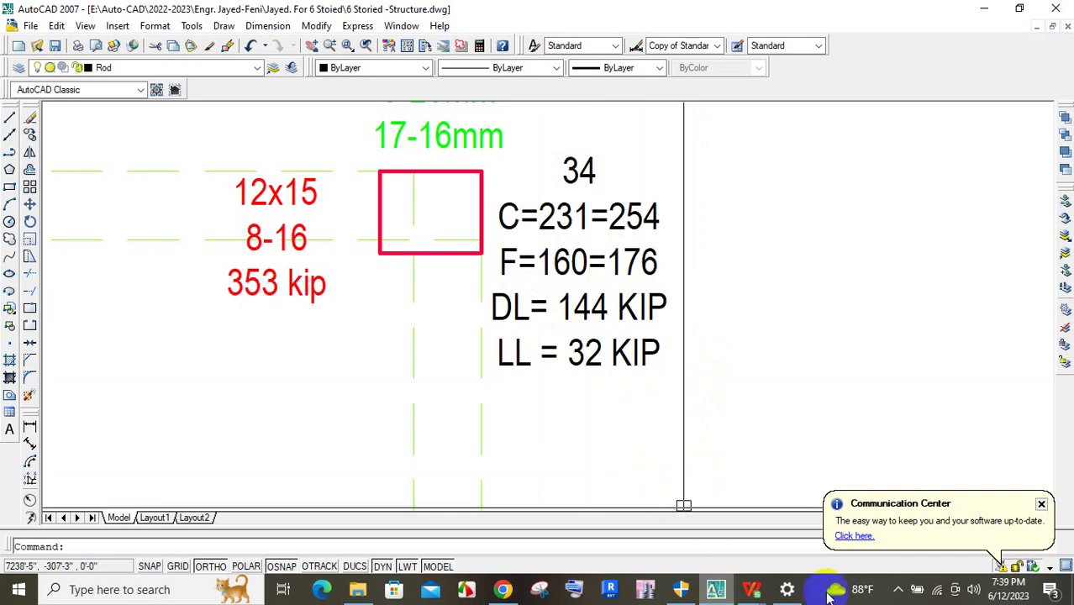
click(898, 591)
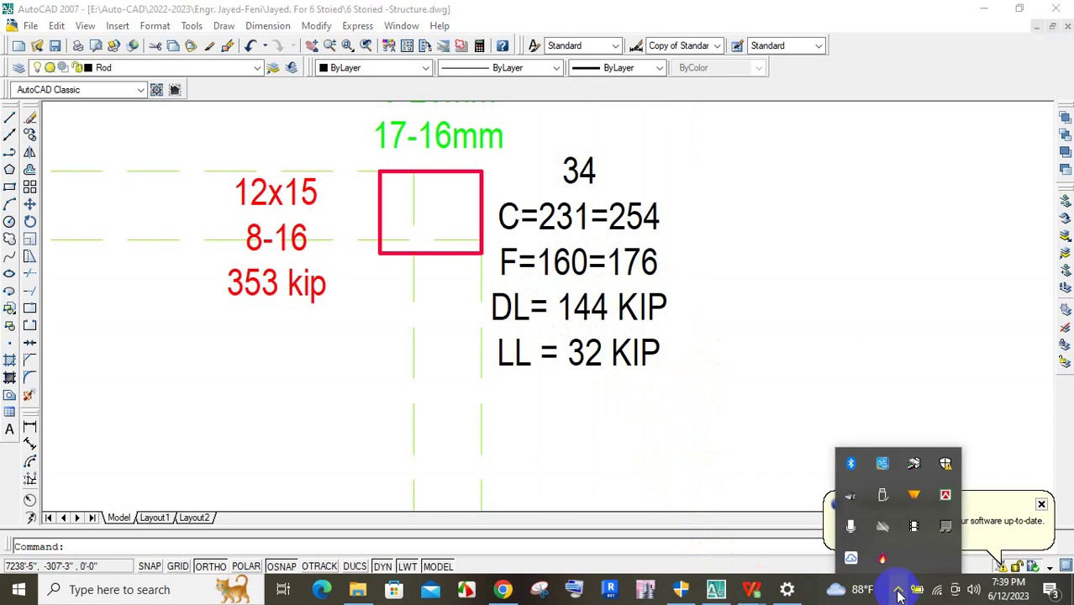